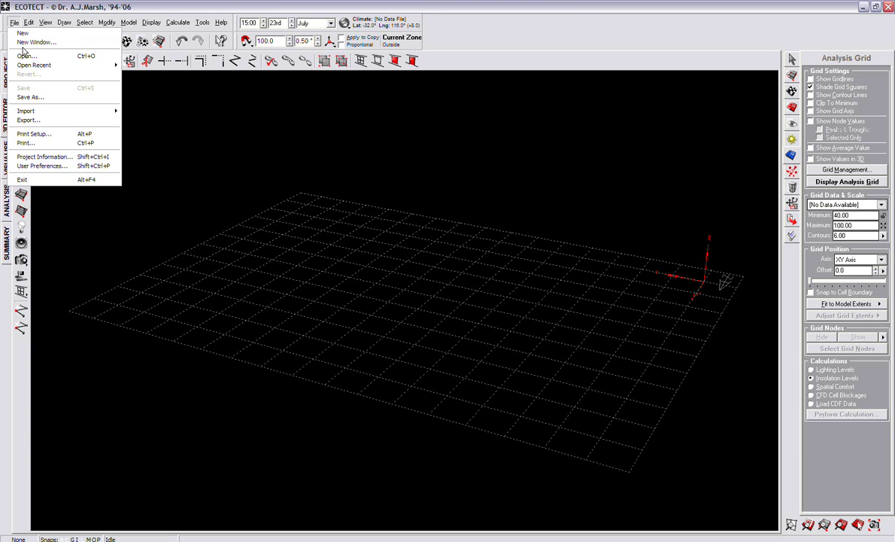
Load the SimpleProjectHome model from Ecotect's Examples folder
left_click(26, 57)
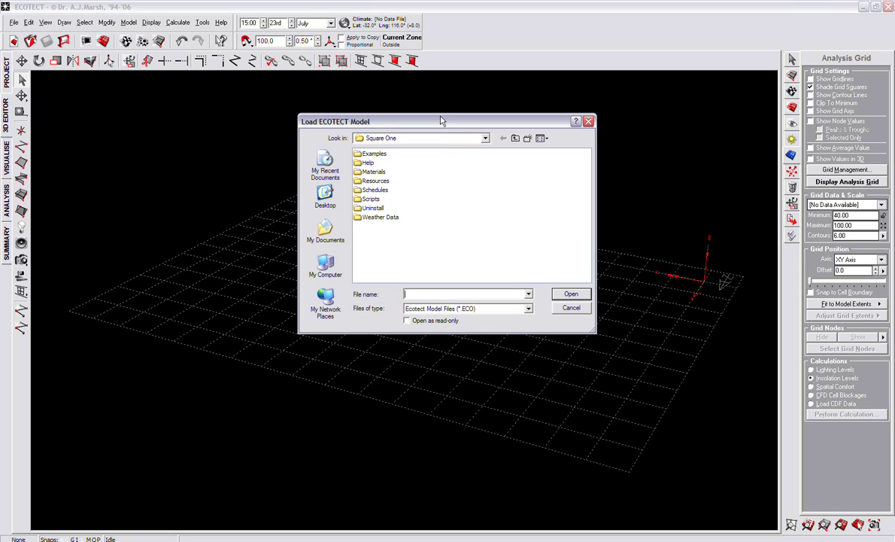
left_click_drag(353, 121, 329, 150)
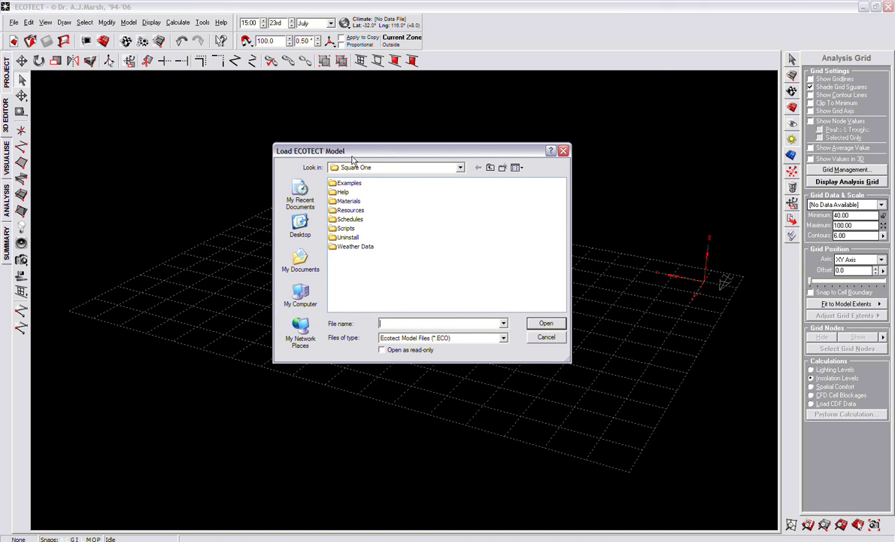
double_click(350, 185)
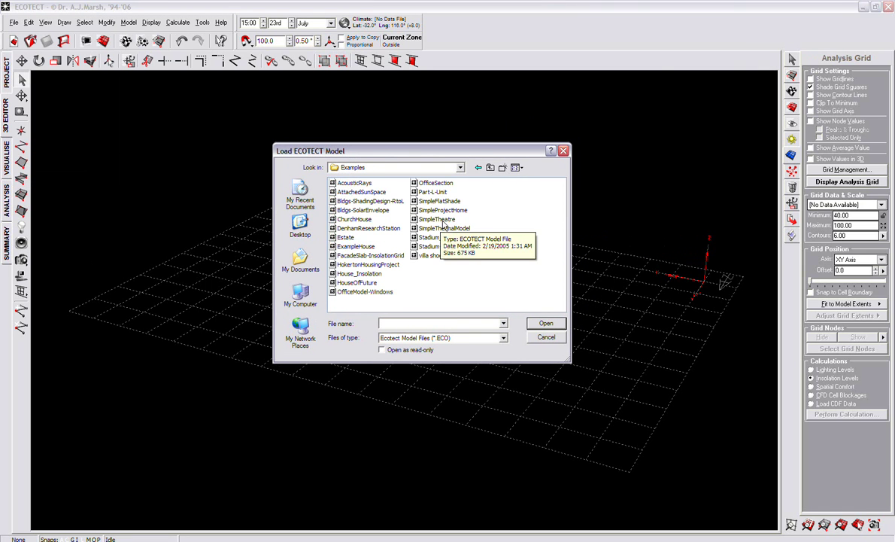
left_click(421, 227)
left_click(439, 211)
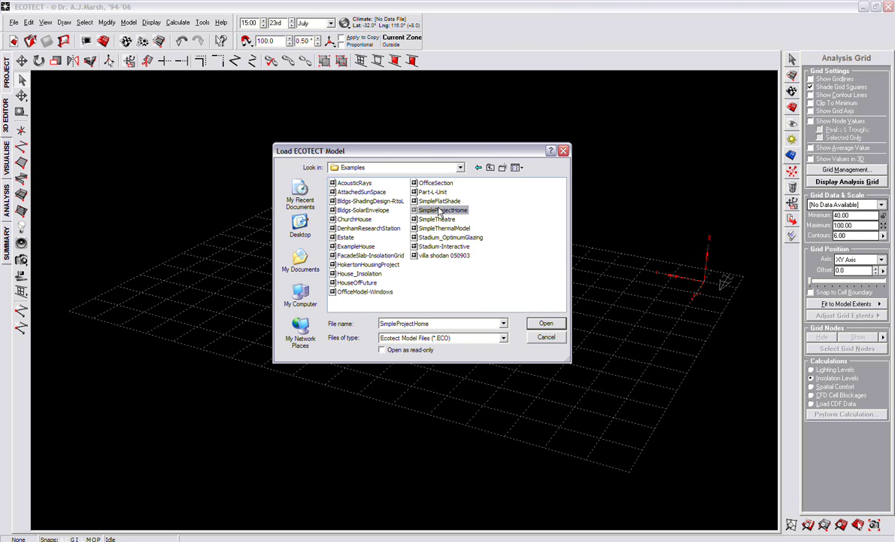
left_click(545, 323)
right_click_drag(323, 256, 321, 276)
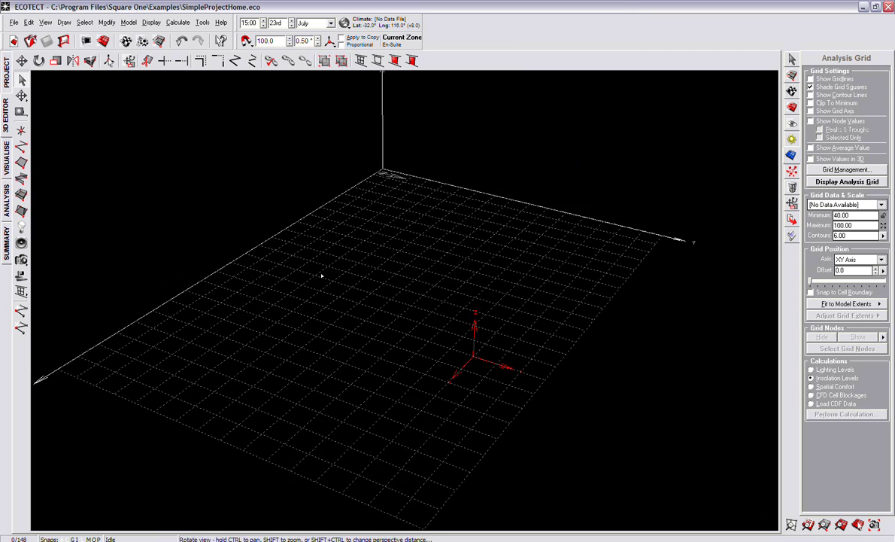
Frame the whole house and show it as a shaded rendering in the Visualise view
right_click_drag(354, 245, 237, 190)
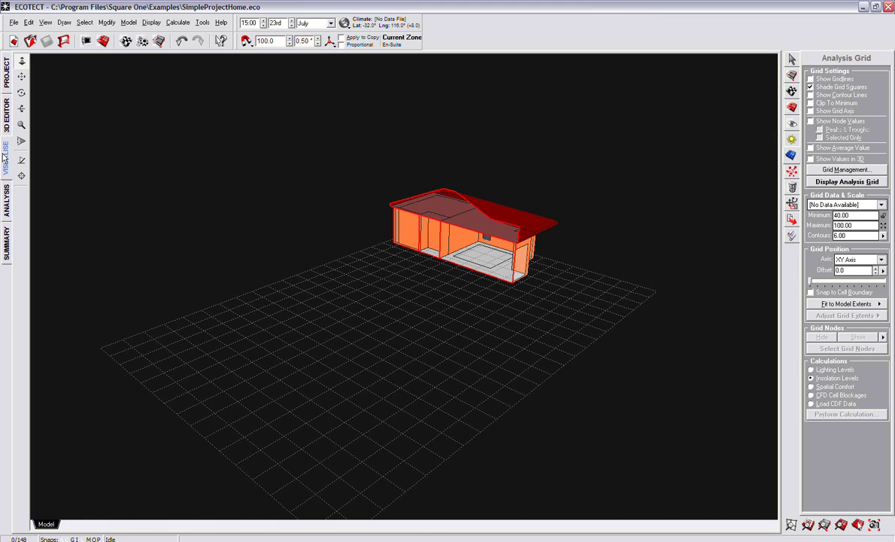
left_click(5, 150)
right_click_drag(264, 249, 307, 272)
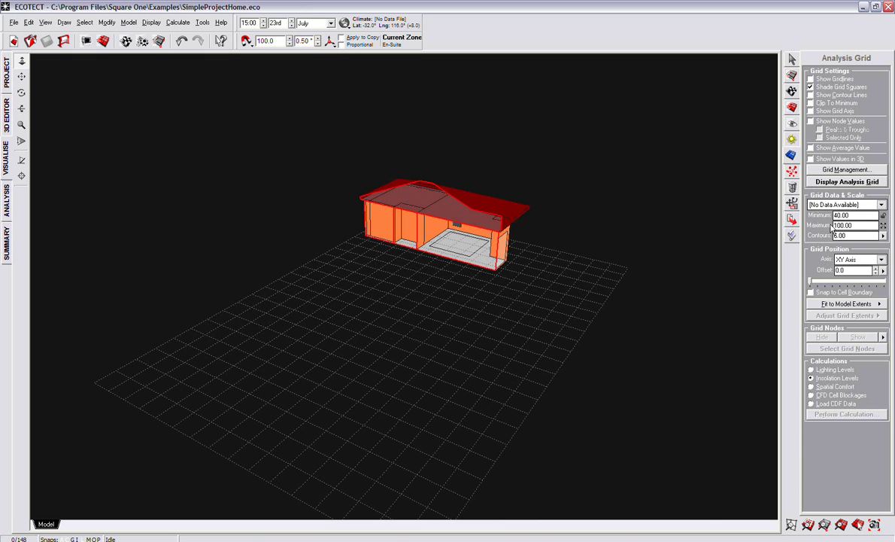
Turn on the section plane in Visualisation Settings and slide it through the house
left_click(791, 123)
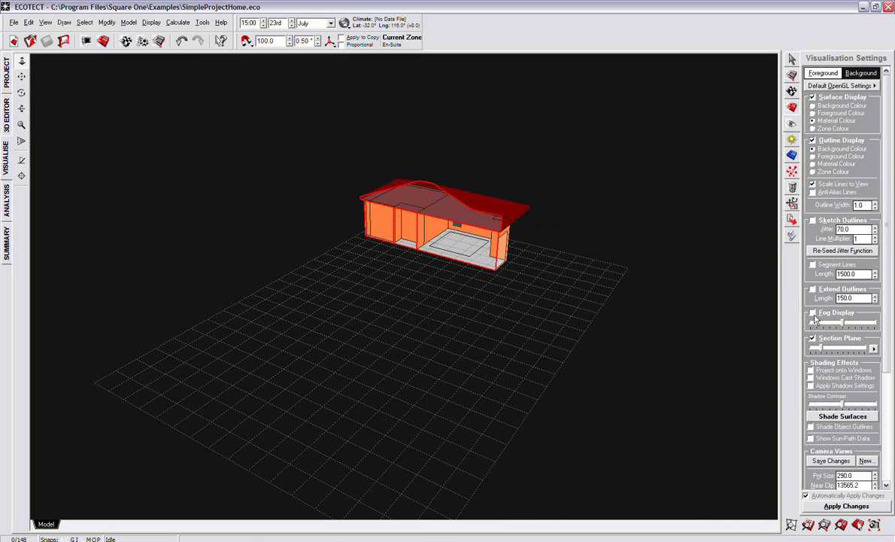
left_click(813, 338)
left_click_drag(822, 349, 822, 344)
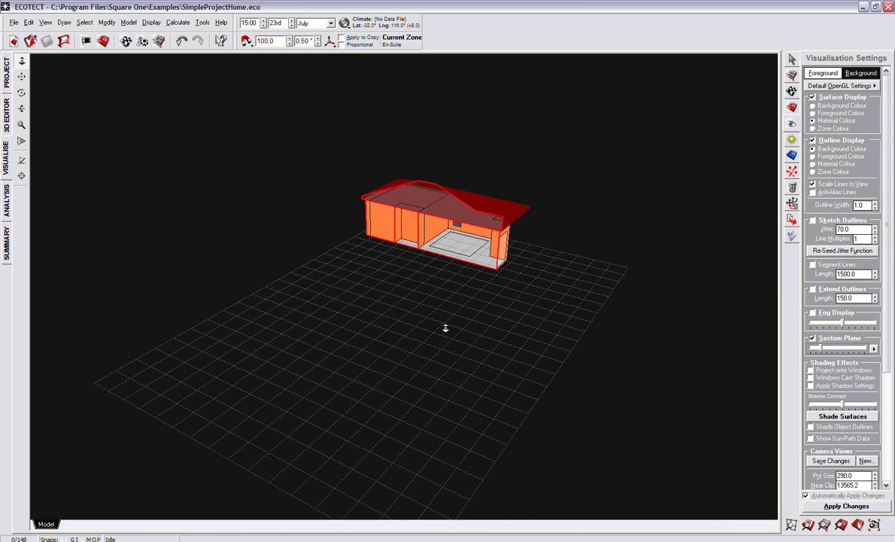
Check the house in front elevation (F6), then return to an orbited perspective (F8)
key("F6")
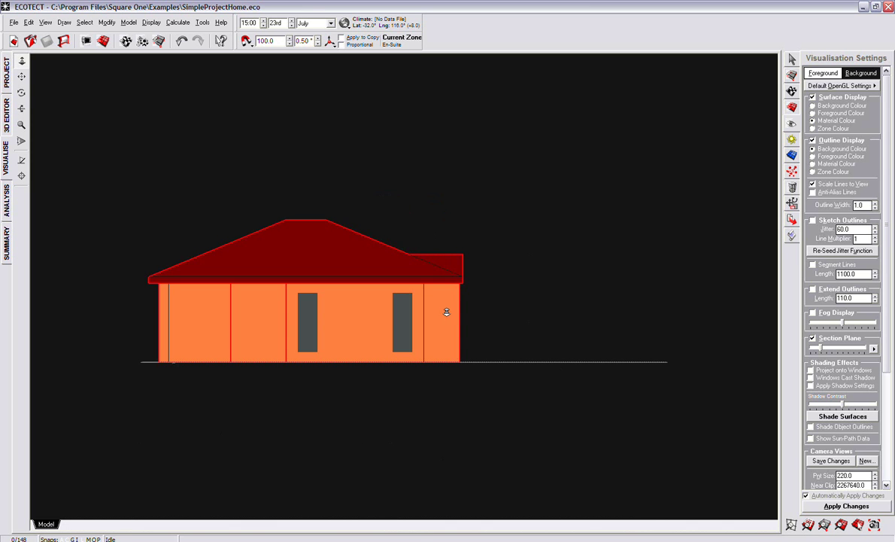
key("F8")
middle_click_drag(446, 312, 532, 147)
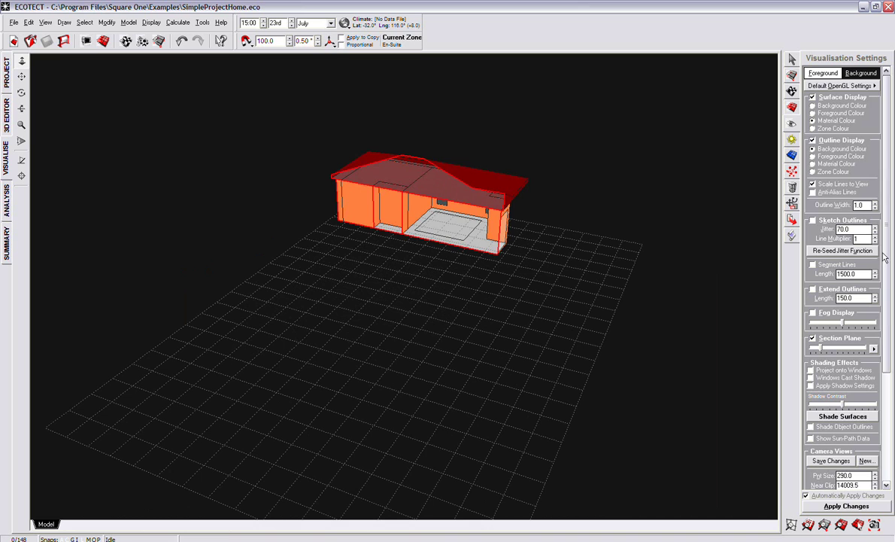
Bring back the Analysis Grid settings in the wireframe 3D Editor, selecting and deselecting a zone
left_click(792, 154)
left_click(5, 113)
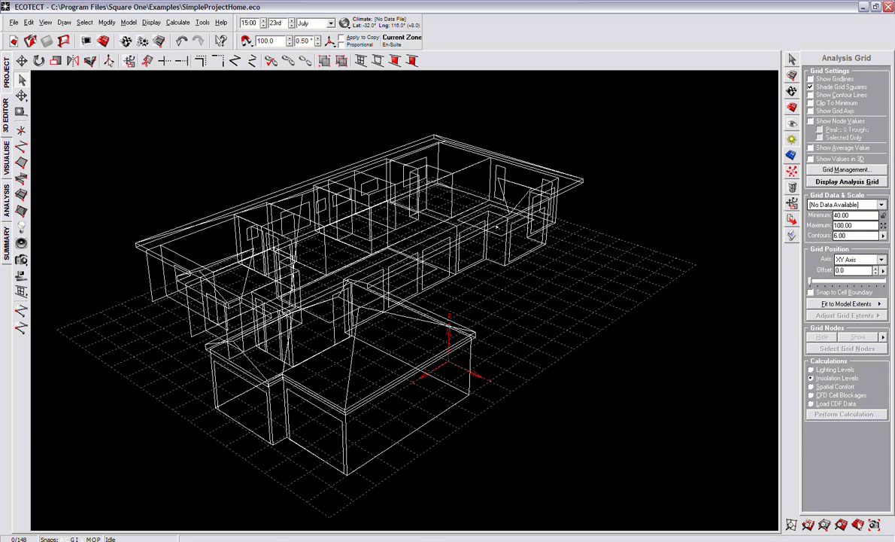
right_click_drag(406, 376, 455, 379)
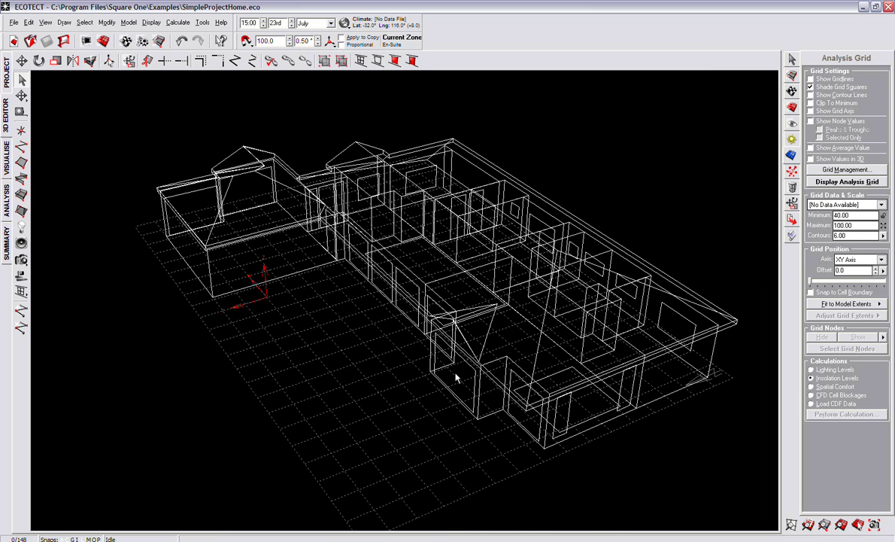
left_click(445, 390)
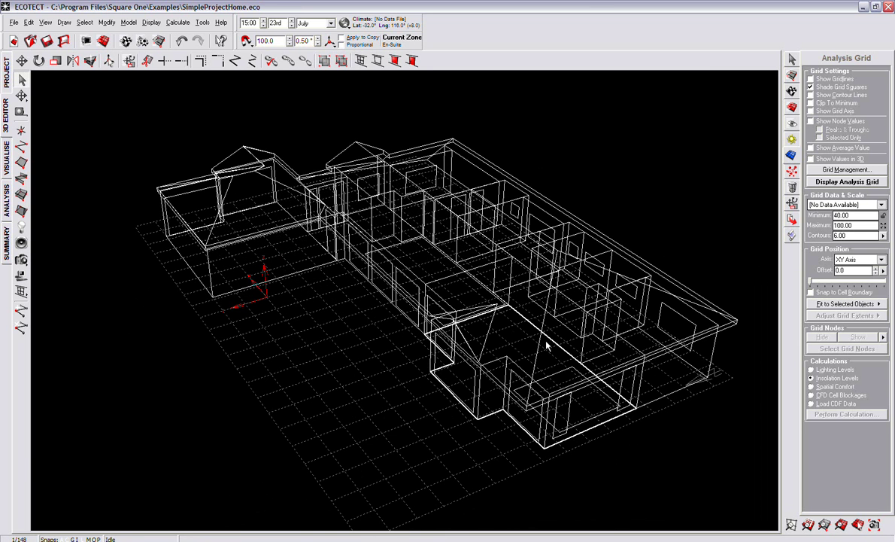
left_click(453, 406)
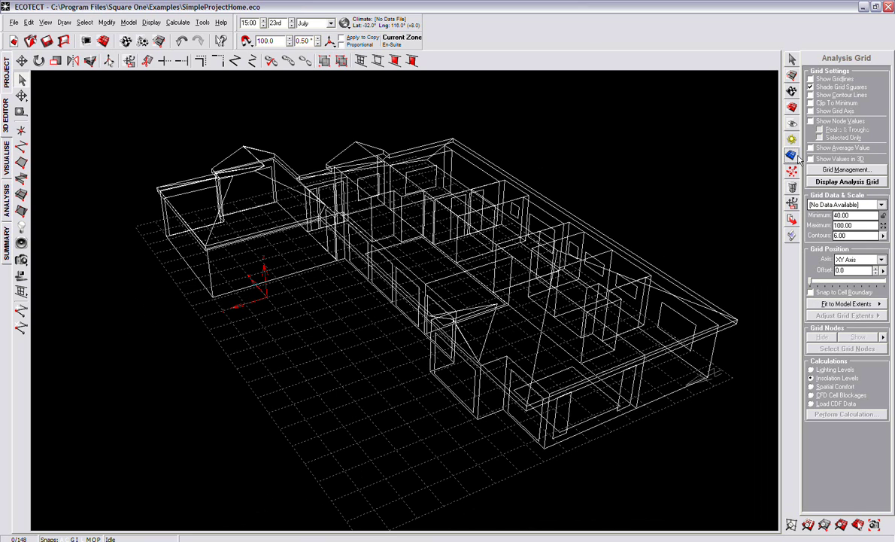
Set the analysis grid to 10 x 10 cells and tilt the view to reveal it
left_click(847, 171)
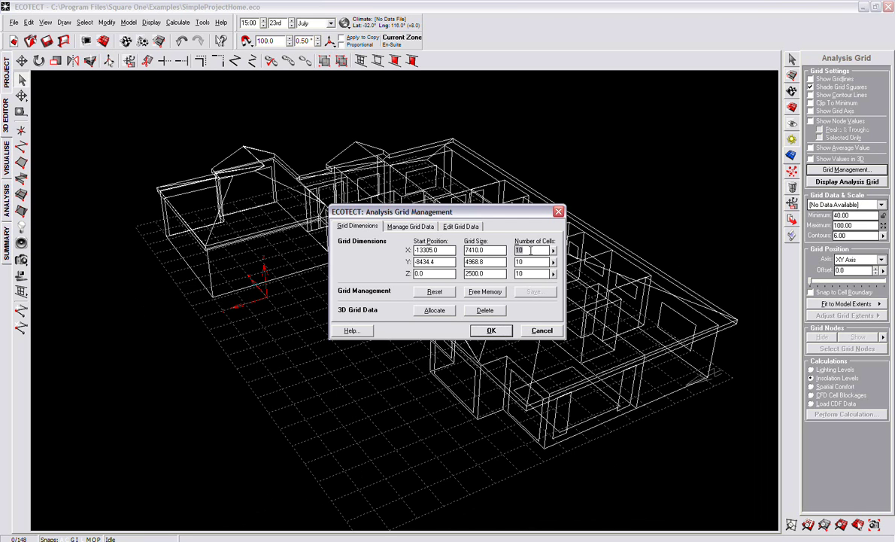
left_click(530, 261)
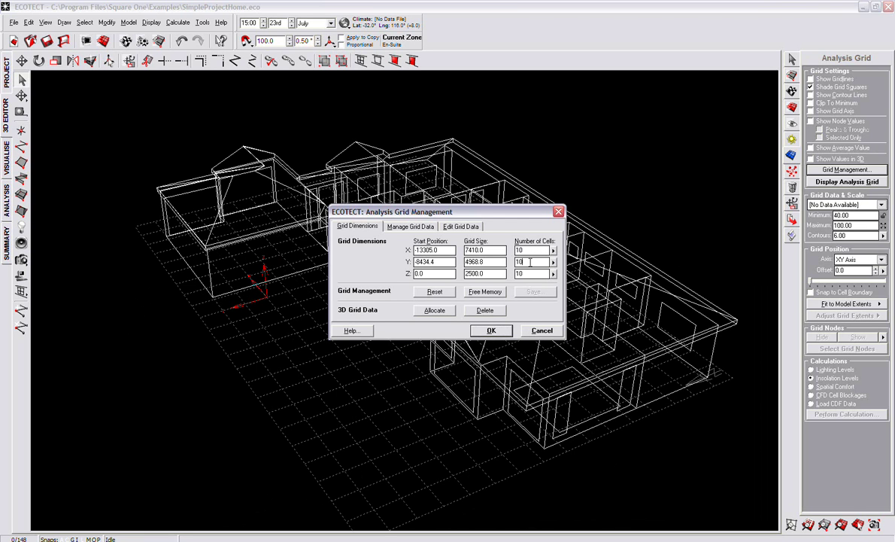
left_click(508, 332)
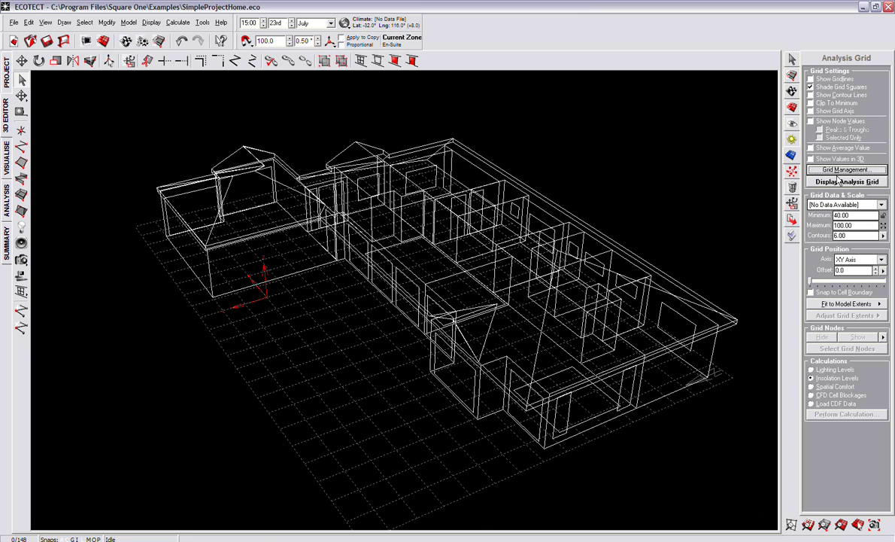
mouse_move(774, 172)
right_mouse_down()
mouse_move(535, 291)
mouse_move(515, 282)
mouse_move(481, 390)
right_mouse_up()
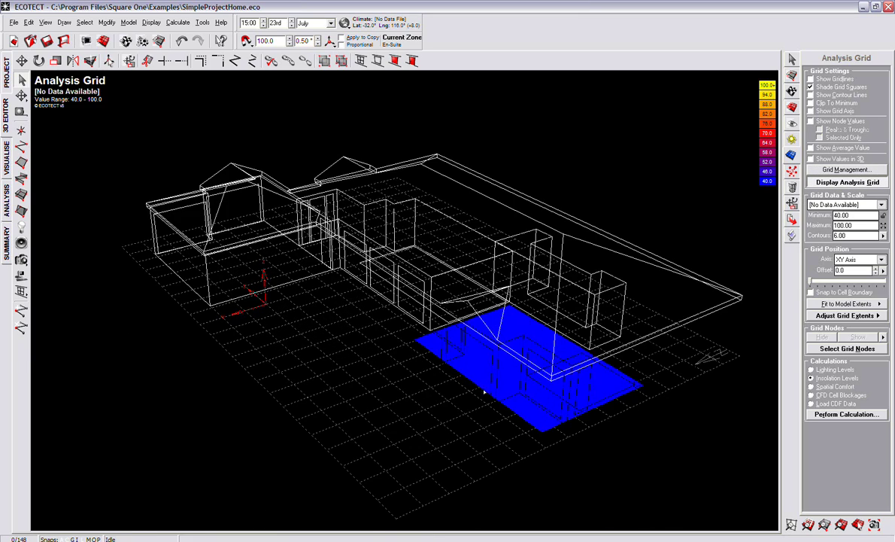
Toggle grid display and node selection, and adjust the grid extents over the building
left_click(849, 182)
left_click(848, 182)
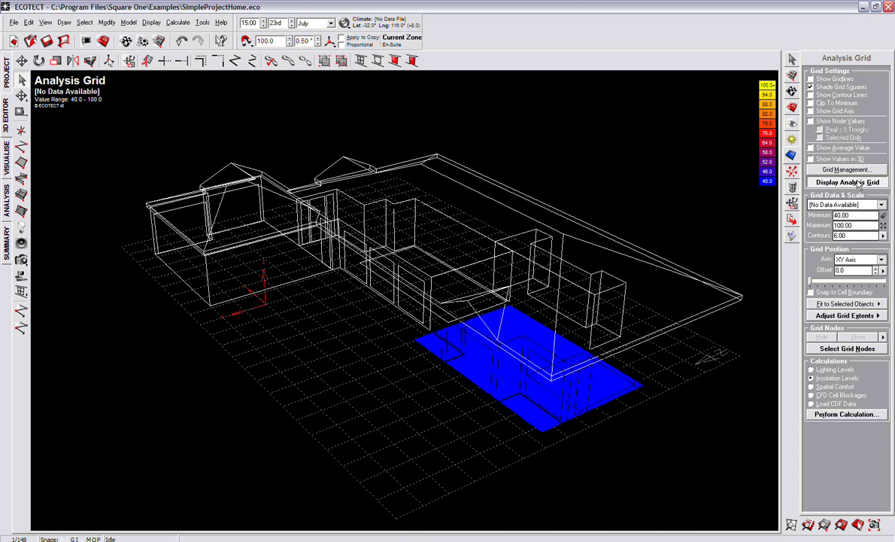
left_click(852, 350)
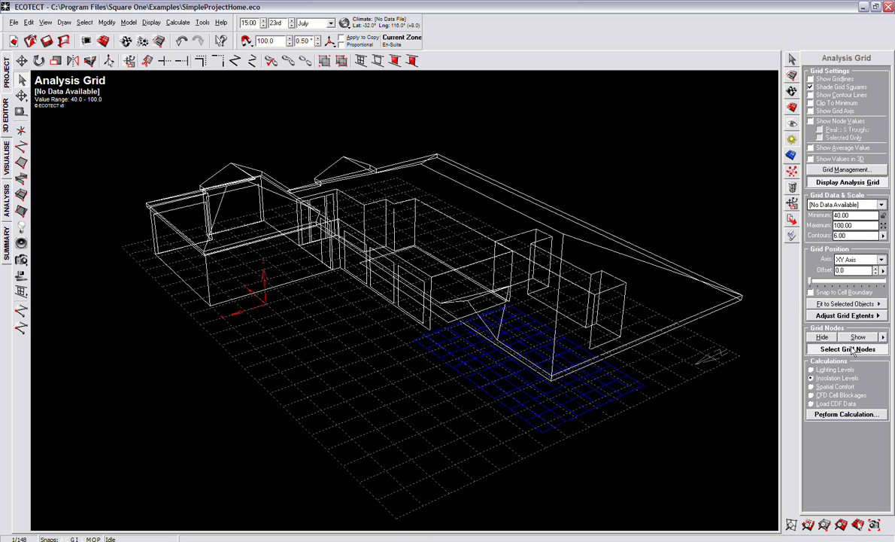
left_click(852, 349)
left_click(846, 316)
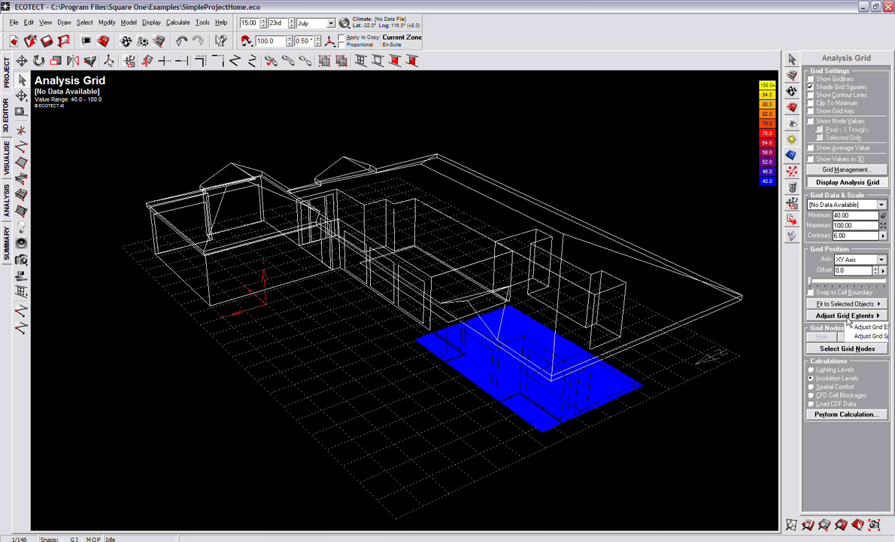
left_click(797, 312)
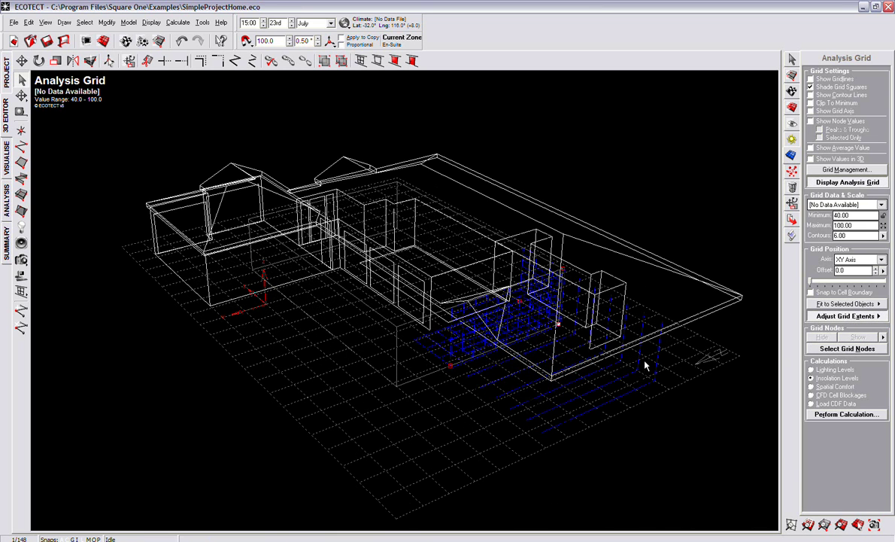
Hide the analysis grid and nudge its Offset slider
right_click_drag(645, 366, 563, 309)
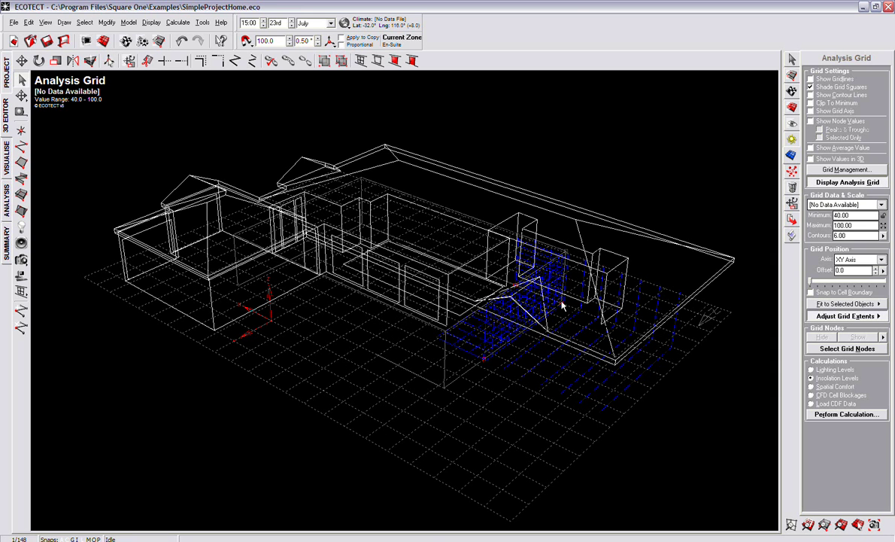
right_click(576, 286)
key("Escape")
right_click(622, 244)
left_click(642, 249)
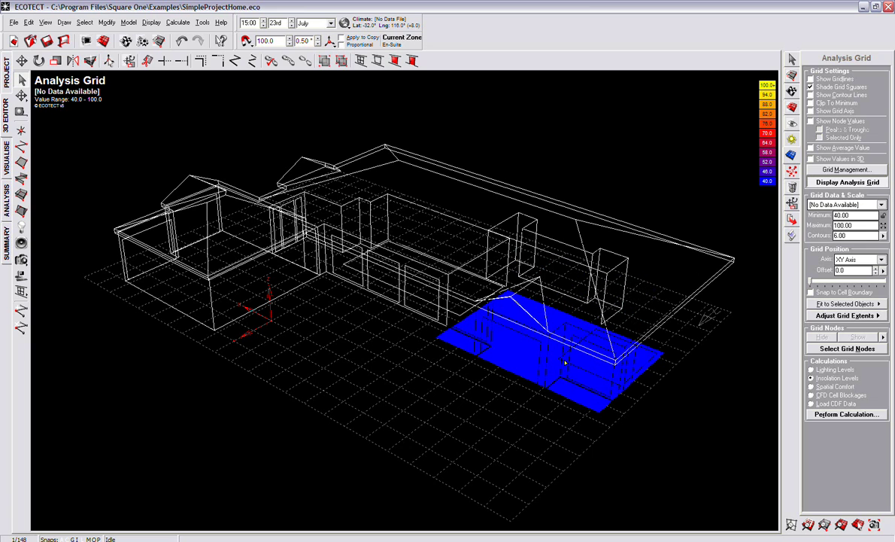
left_click(849, 183)
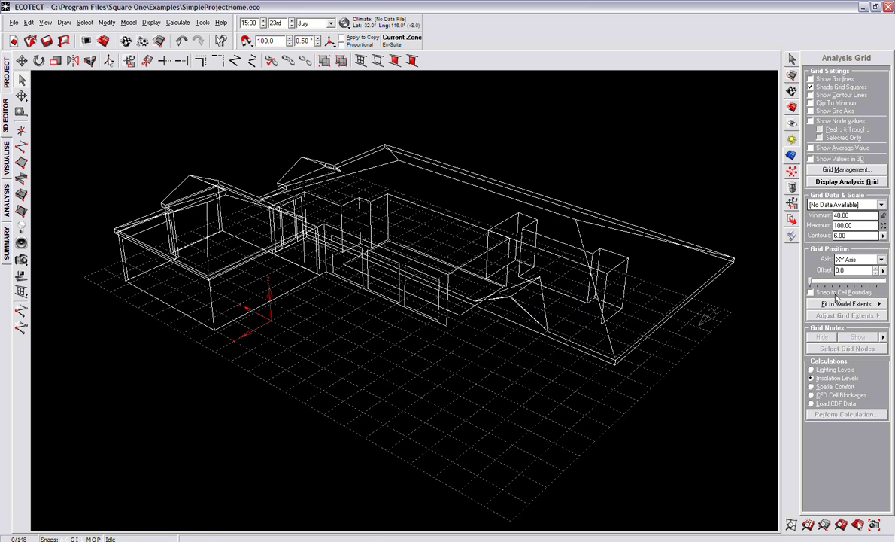
mouse_move(813, 281)
left_mouse_down()
mouse_move(882, 281)
mouse_move(813, 282)
left_mouse_up()
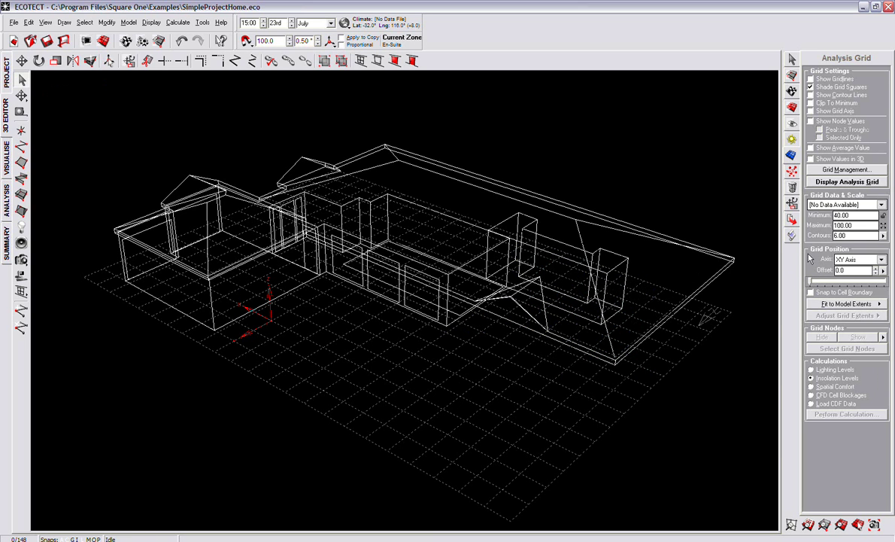
Reset the grid offset to zero, redisplay the grid and refit it to the whole model
left_click(844, 205)
left_click(845, 183)
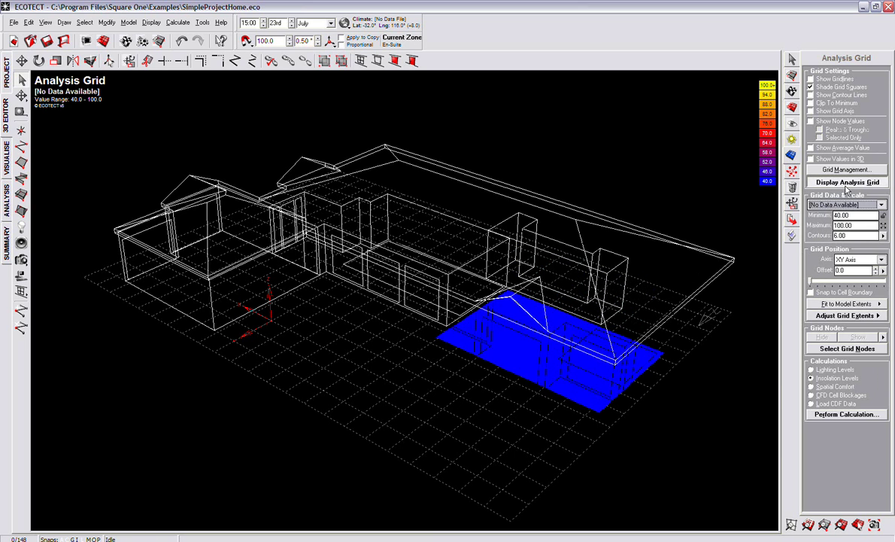
left_click(841, 172)
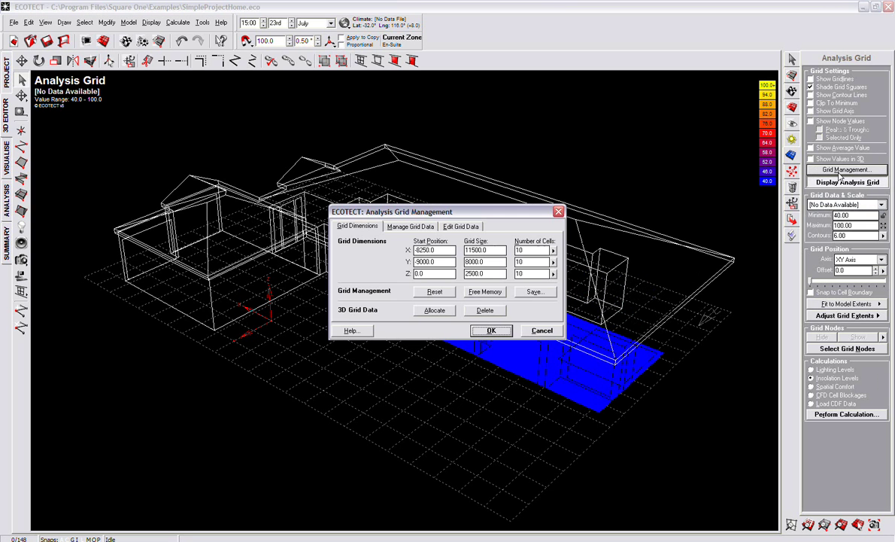
left_click(490, 330)
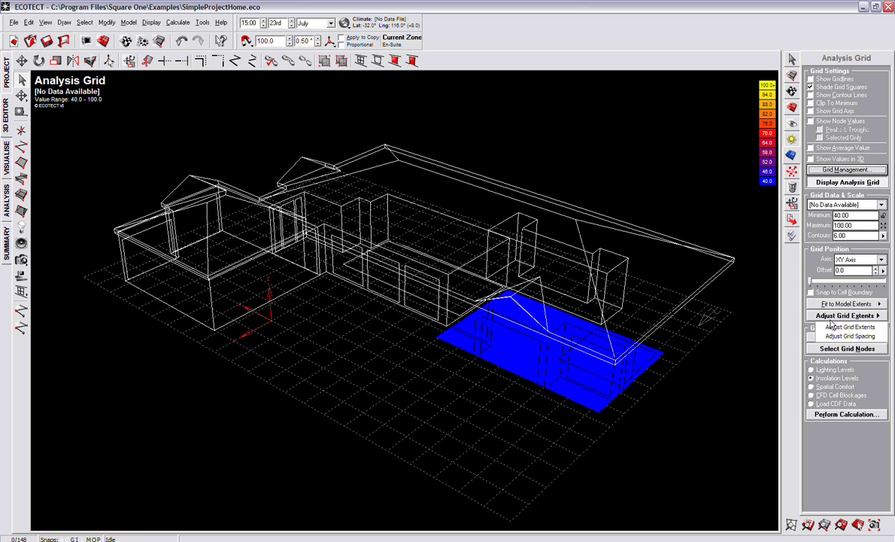
left_click(827, 303)
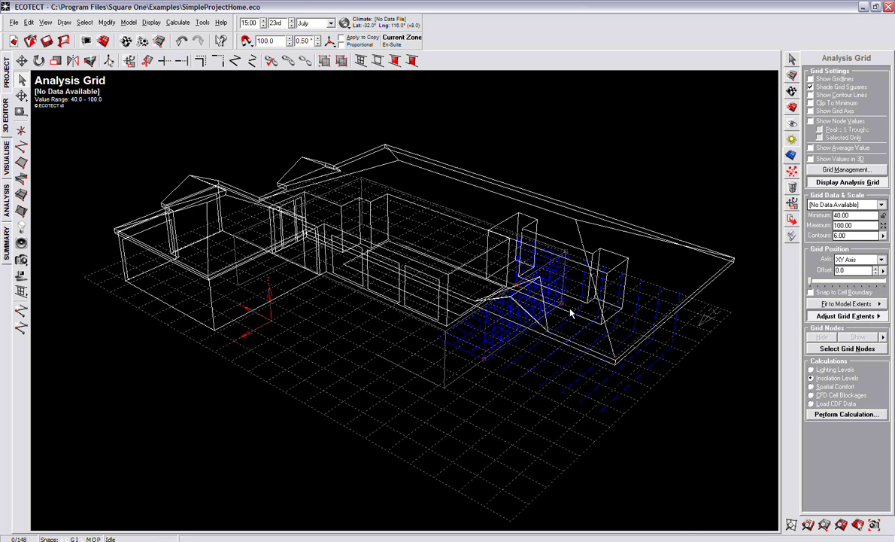
Drag the grid's corner nodes out past the right-hand room
left_click_drag(568, 258, 594, 197)
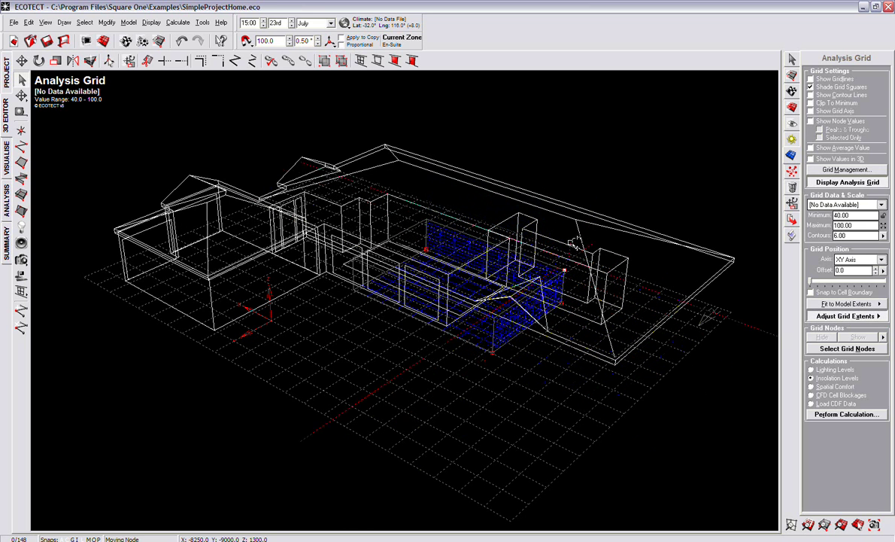
mouse_move(594, 196)
left_mouse_down()
mouse_move(575, 311)
mouse_move(698, 348)
left_mouse_up()
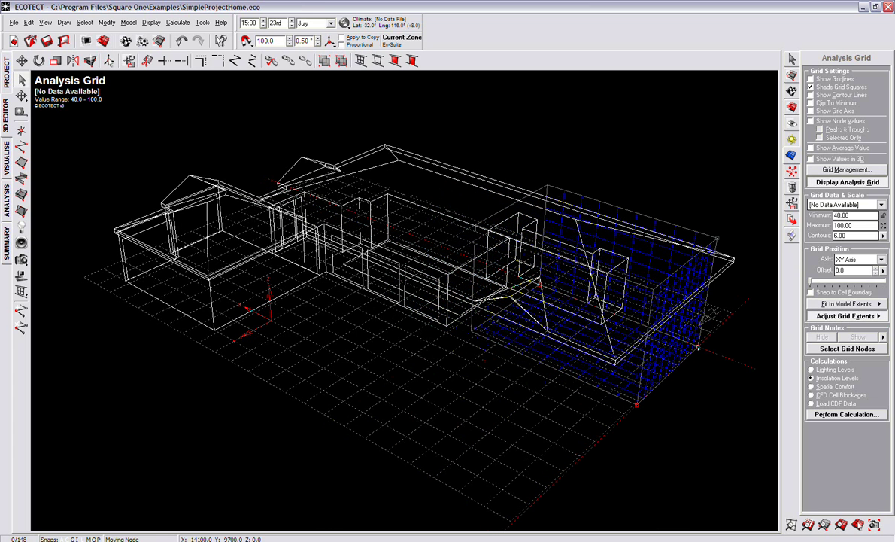
left_click_drag(698, 347, 561, 477)
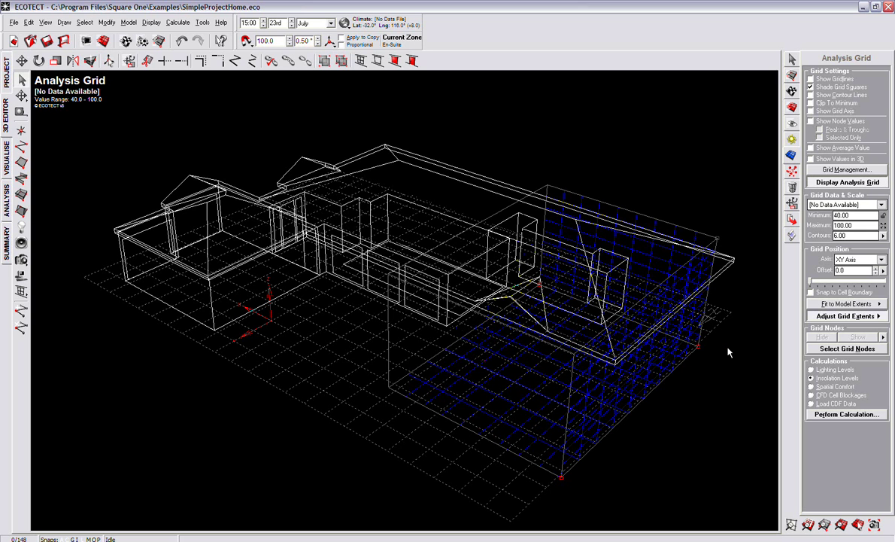
Fit the analysis grid to the selected room's floor and choose insolation levels
left_click(728, 352)
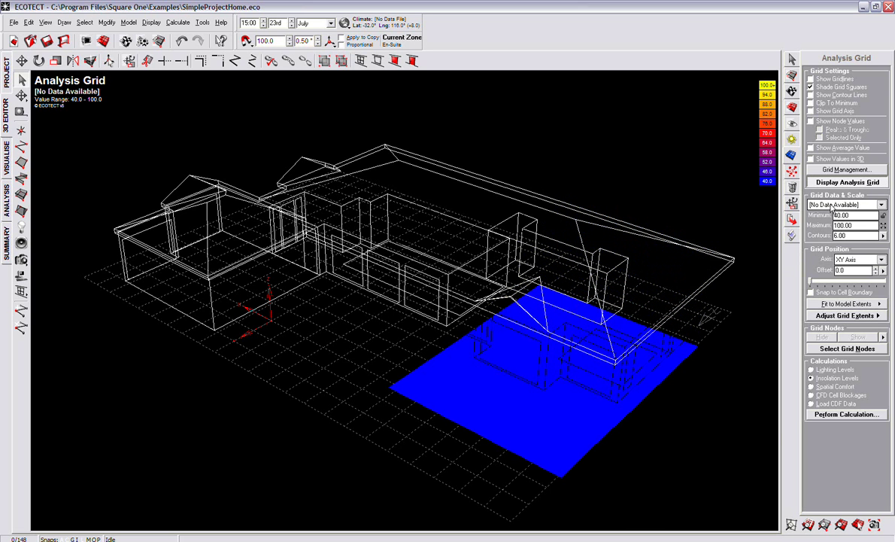
left_click(530, 382)
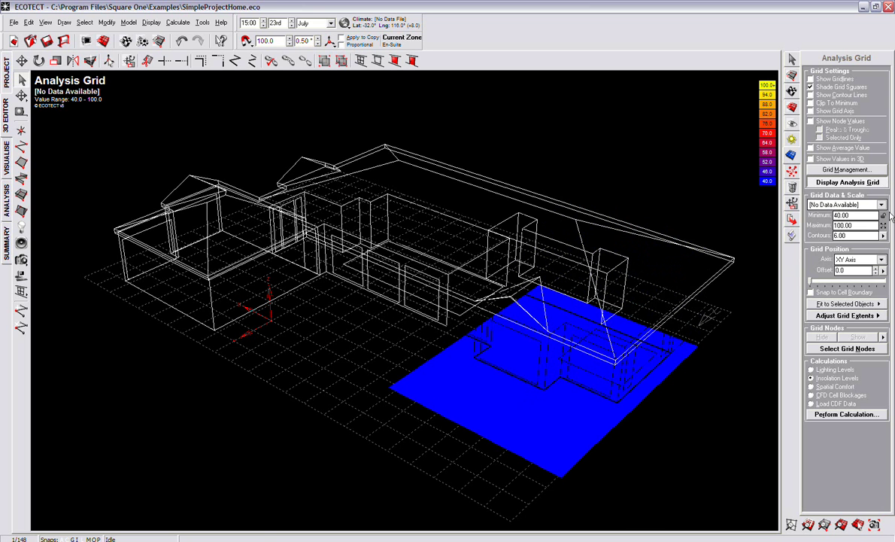
left_click(844, 303)
left_click(797, 294)
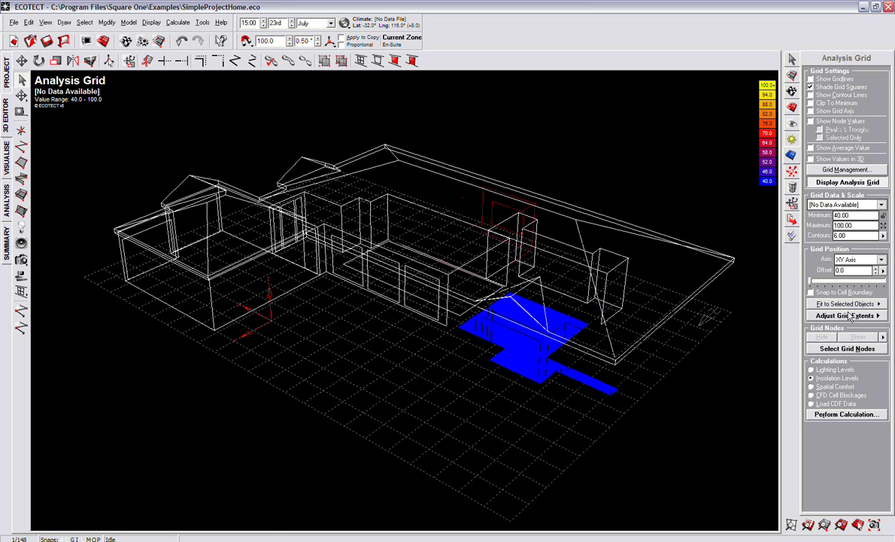
mouse_move(667, 378)
right_mouse_down()
mouse_move(551, 353)
mouse_move(557, 361)
mouse_move(506, 316)
mouse_move(514, 340)
mouse_move(635, 342)
right_mouse_up()
mouse_move(552, 335)
right_mouse_down()
mouse_move(664, 305)
mouse_move(615, 341)
mouse_move(495, 340)
mouse_move(497, 311)
mouse_move(534, 317)
right_mouse_up()
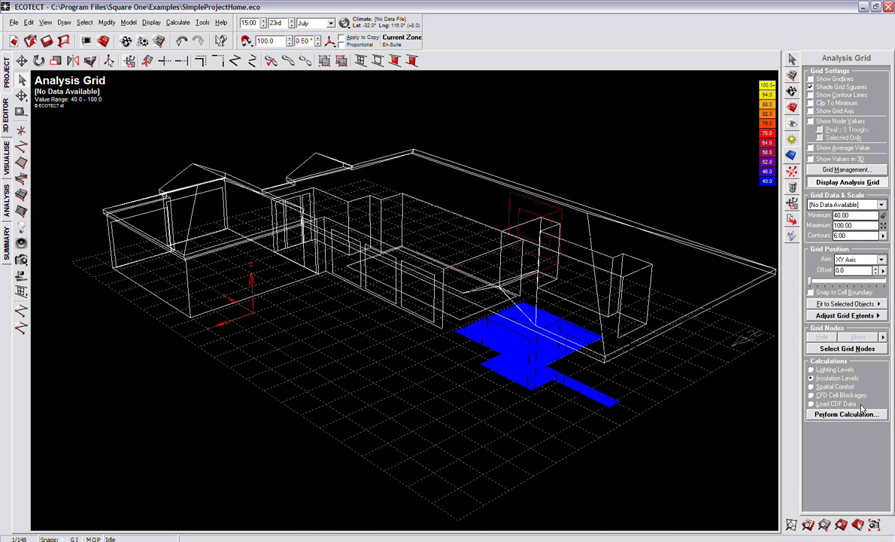
left_click(837, 378)
left_click(832, 414)
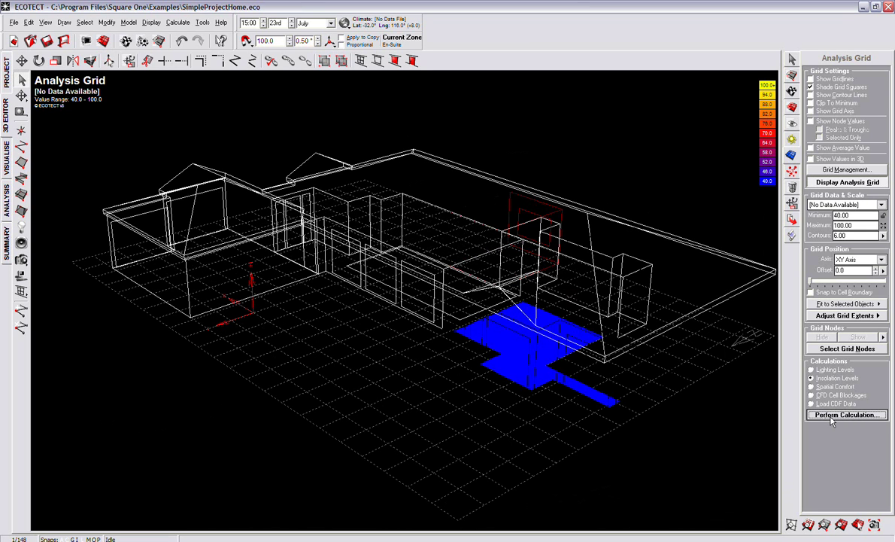
Show gridlines, shaded cells and contour lines, leaving axis labels and node values off
left_click(811, 81)
left_click(812, 87)
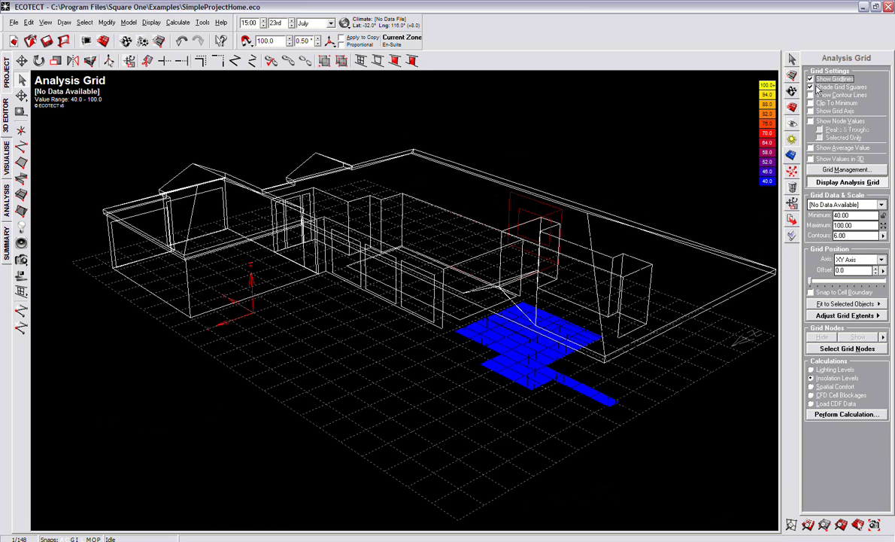
left_click(811, 95)
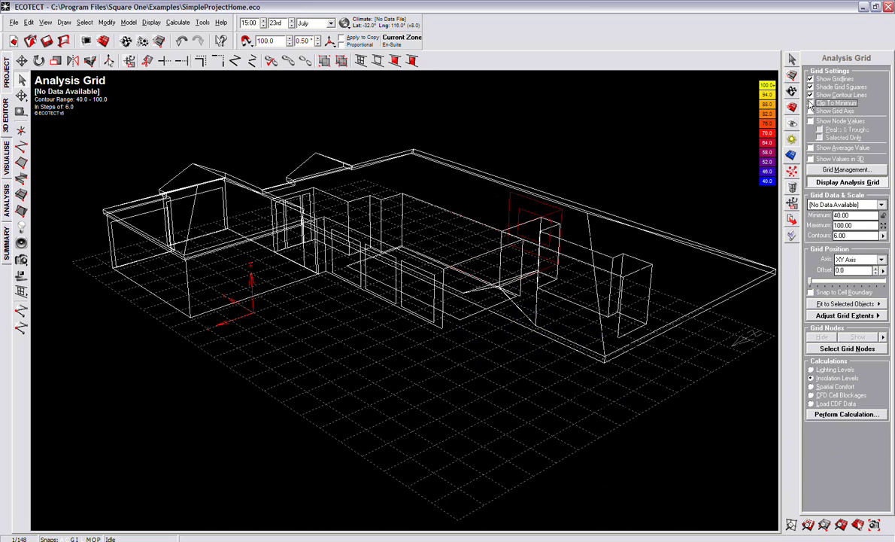
left_click(810, 103)
left_click(811, 111)
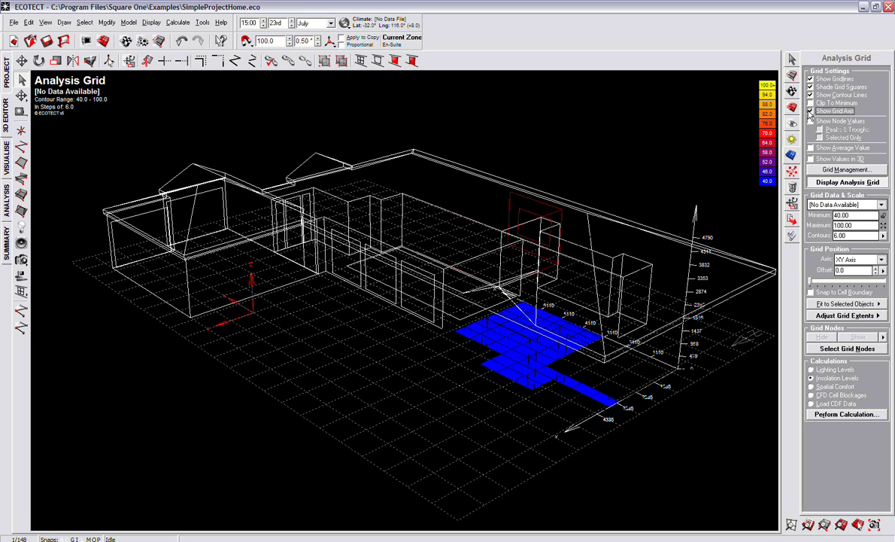
left_click(811, 111)
left_click(811, 121)
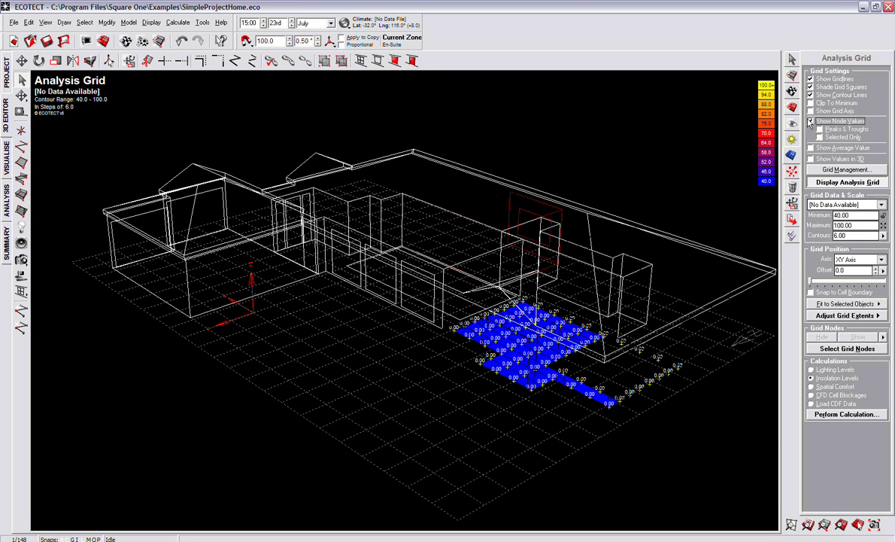
left_click(811, 121)
left_click(812, 403)
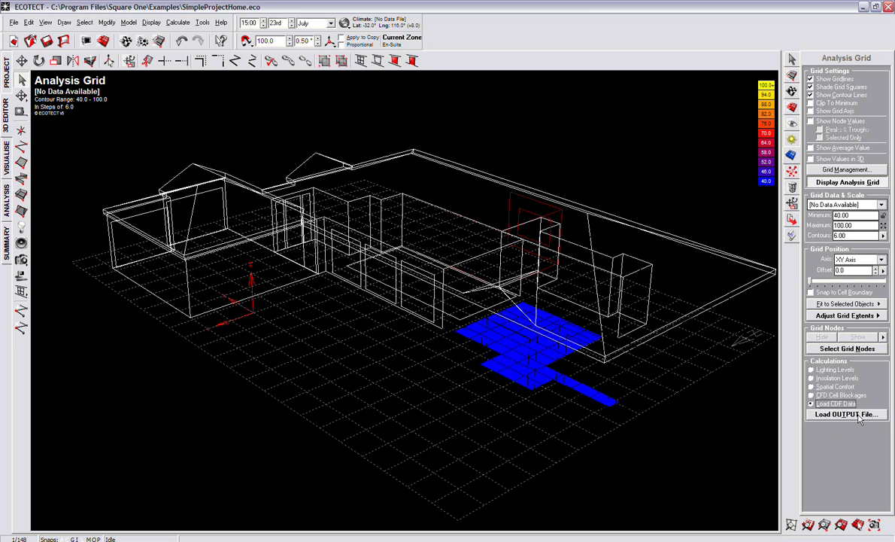
Start an incident solar radiation calculation for the current date, then cancel it
left_click(811, 377)
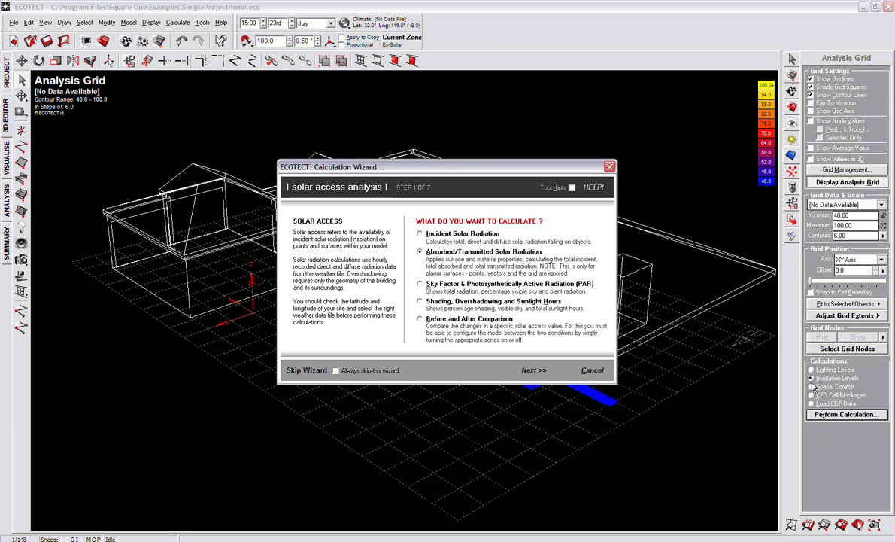
left_click(461, 235)
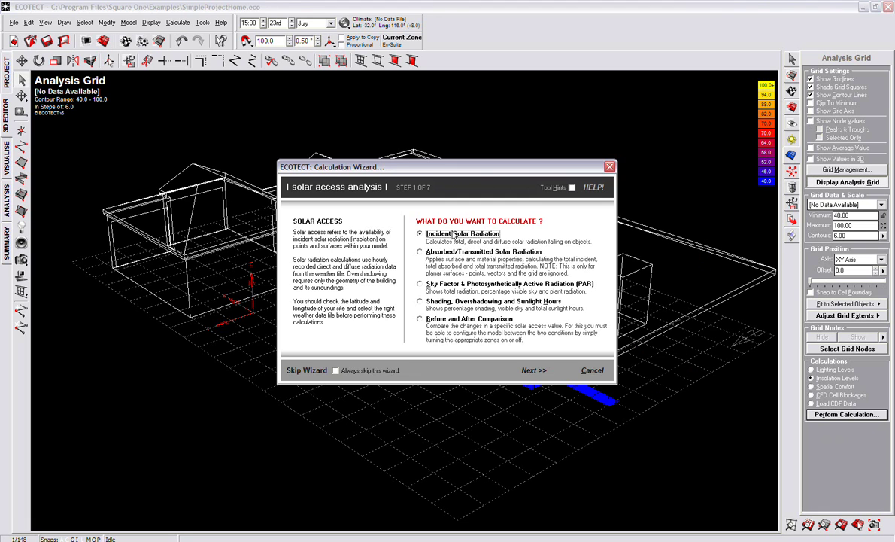
left_click(533, 369)
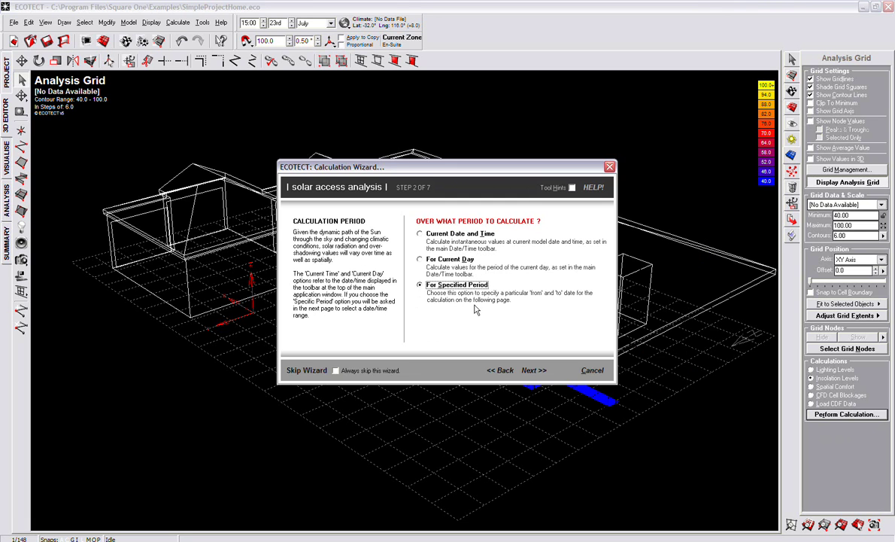
left_click(461, 235)
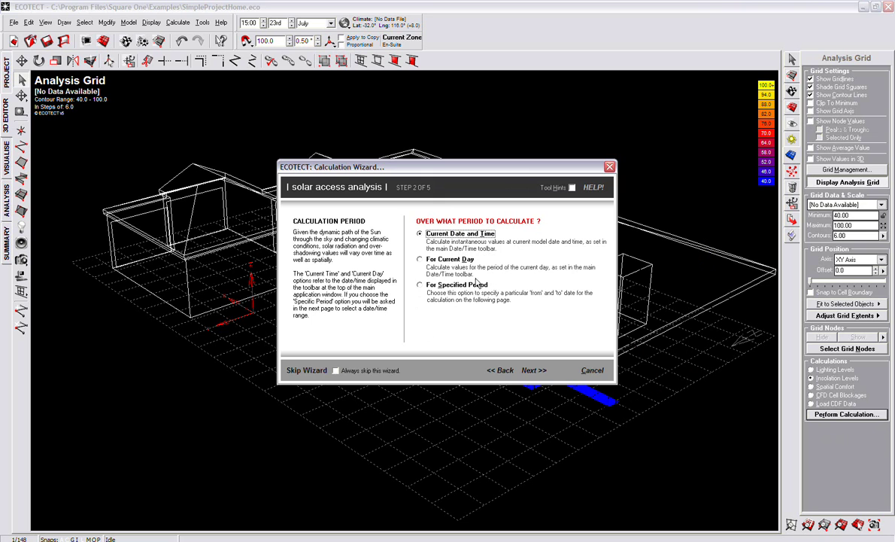
left_click(589, 370)
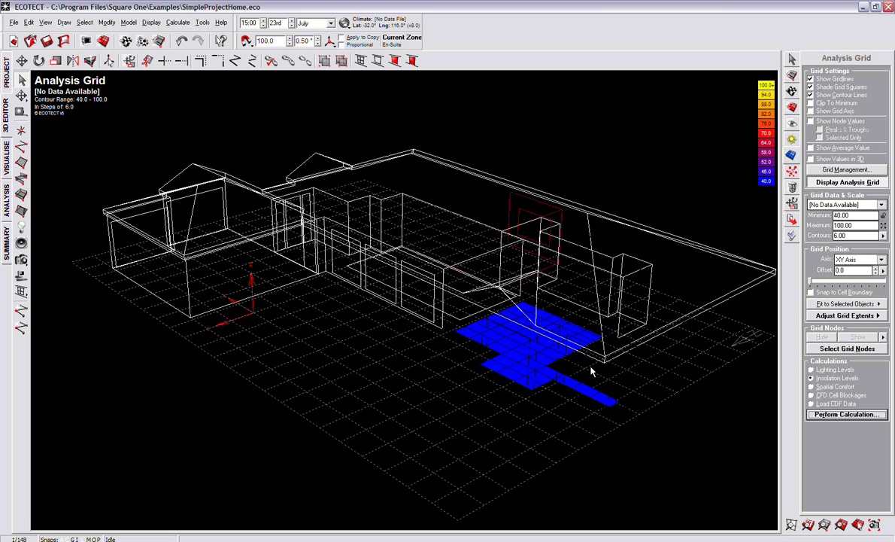
Load Singapore-Singapore climate data and update the site location to match
left_click(344, 23)
left_click(312, 36)
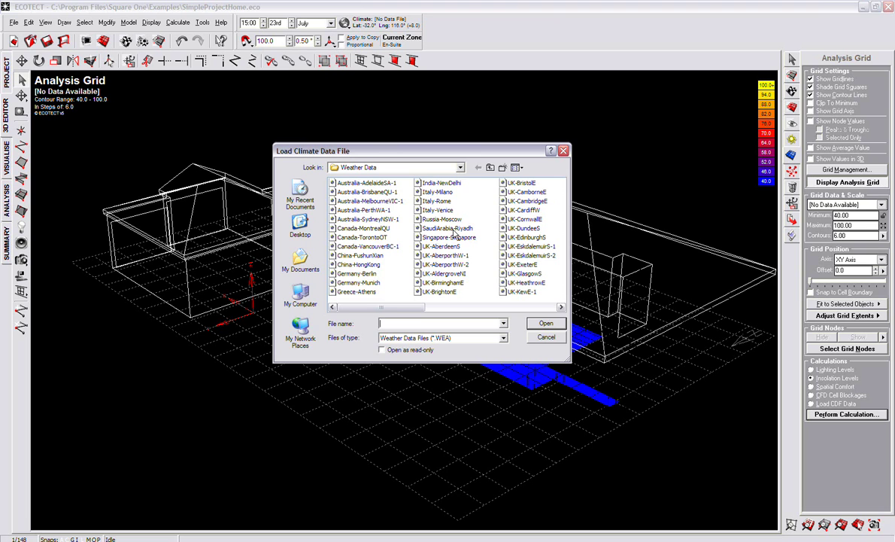
left_click(440, 256)
double_click(448, 237)
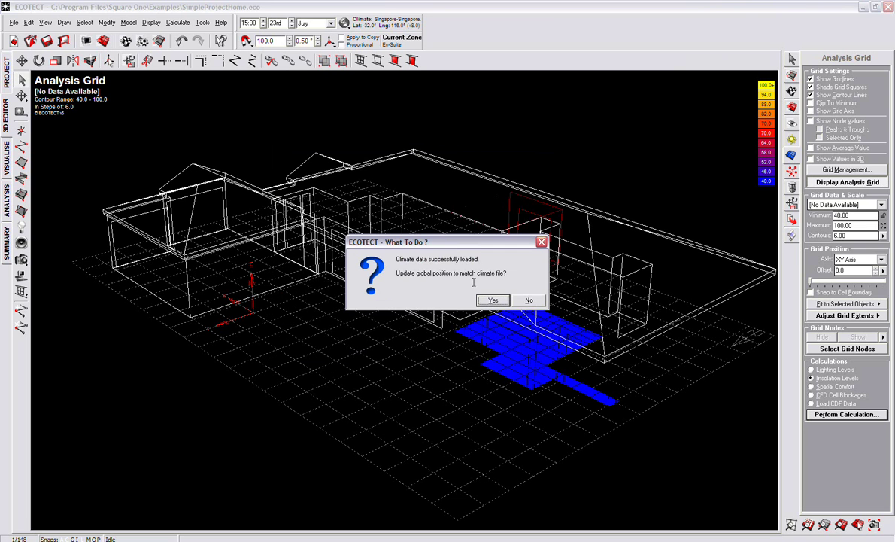
left_click(489, 300)
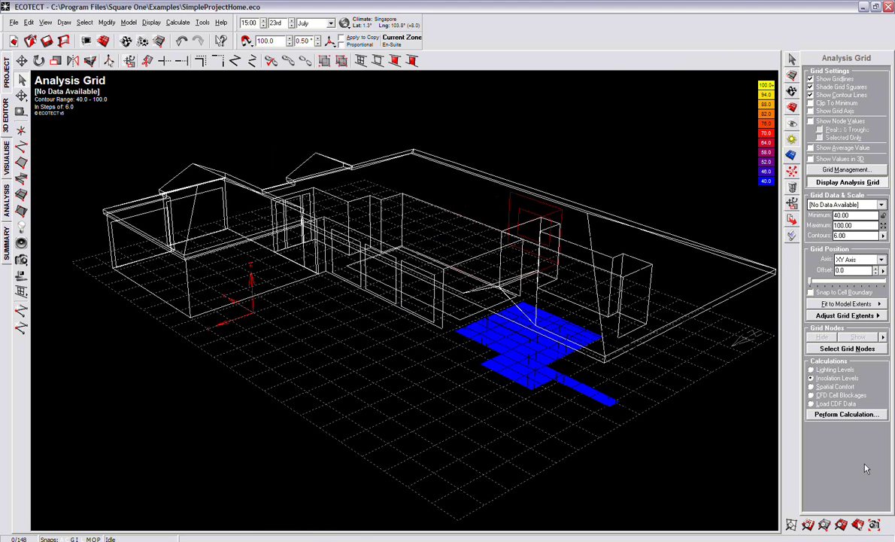
Set up an incident solar radiation calculation over the analysis grid with detailed shading
left_click(856, 417)
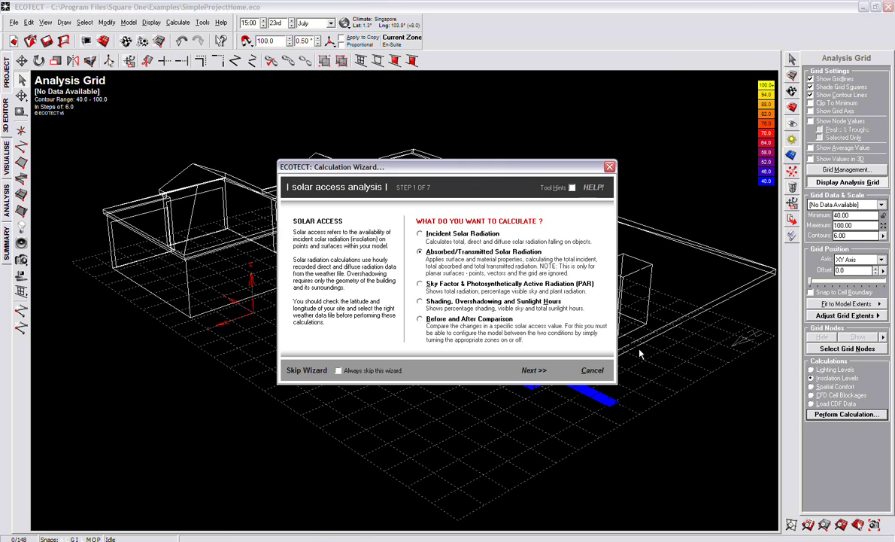
left_click(525, 370)
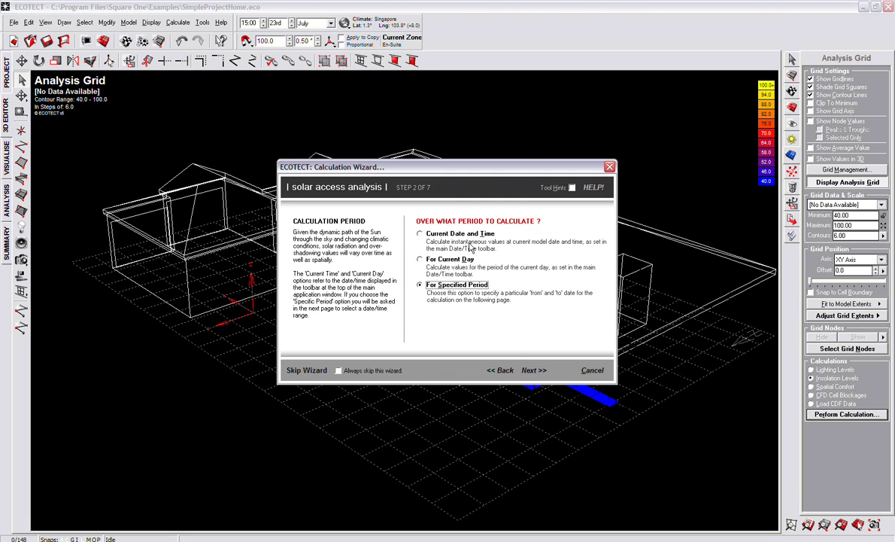
left_click(470, 246)
left_click(534, 370)
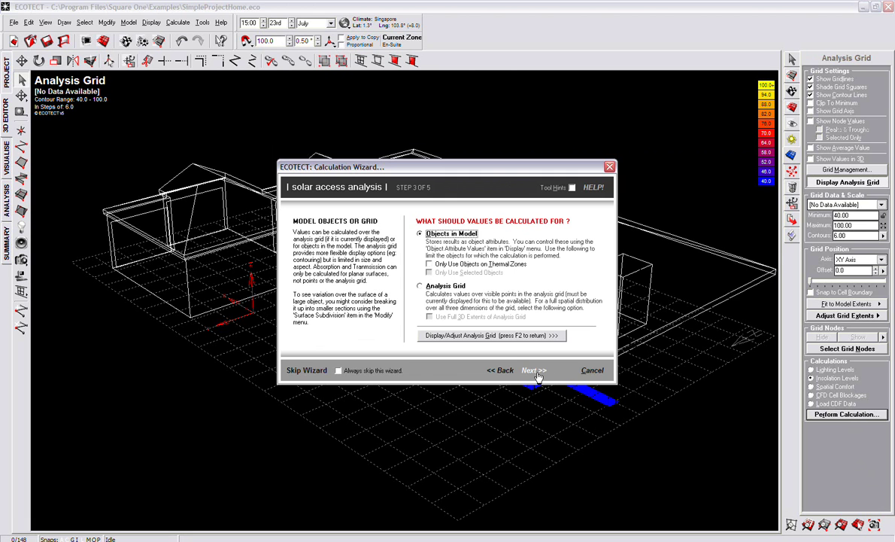
left_click(420, 285)
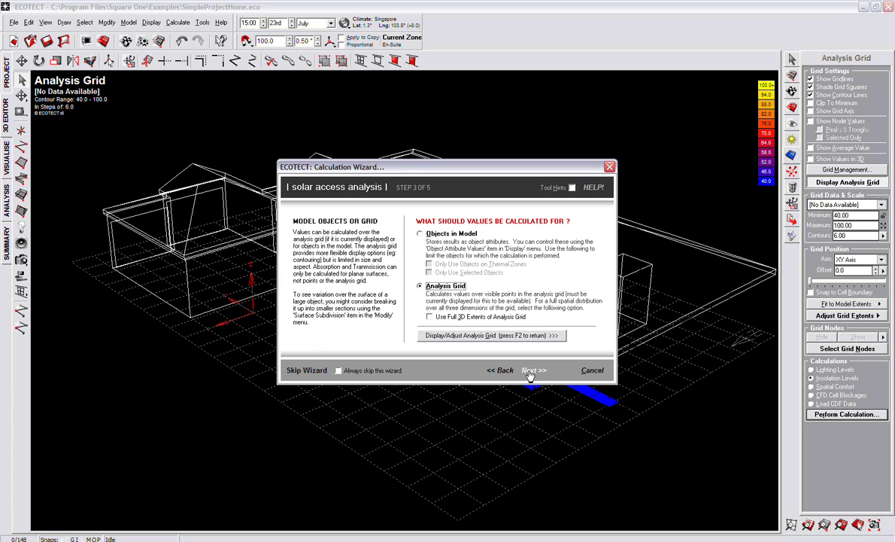
left_click(533, 369)
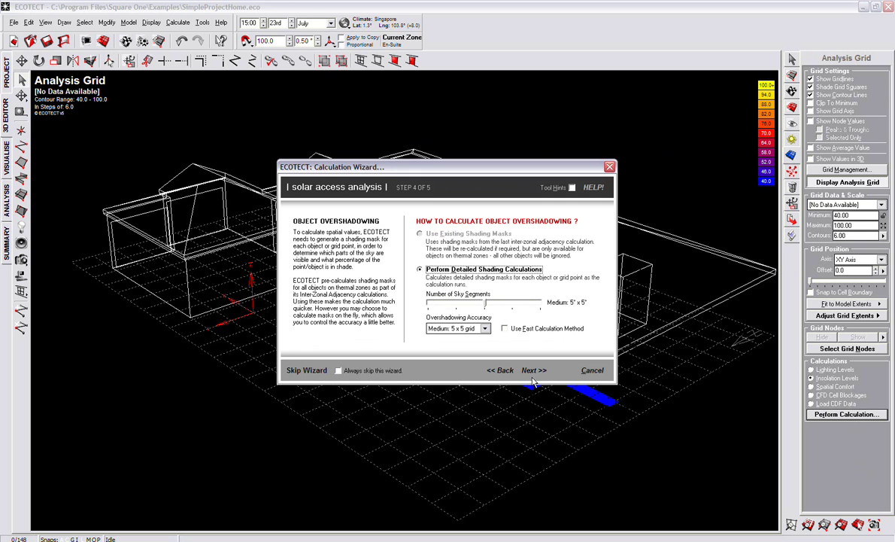
left_click(535, 370)
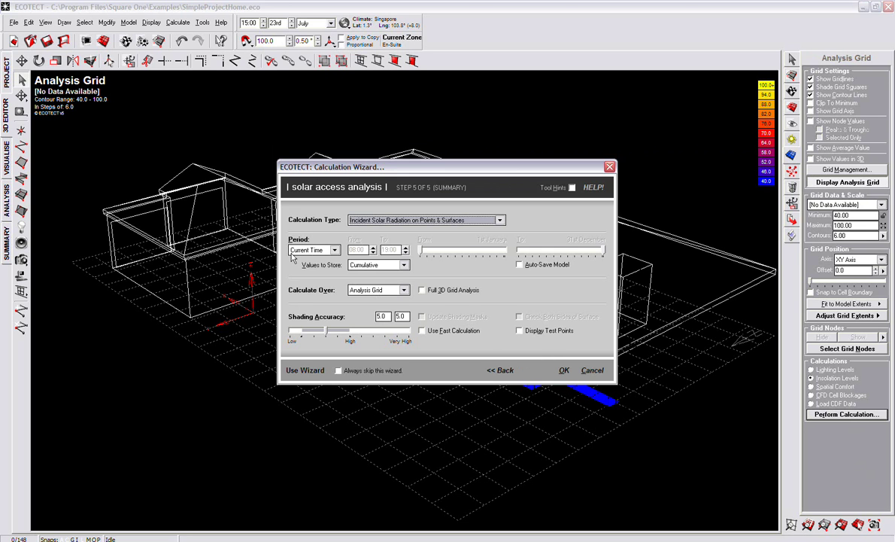
Set the calculation period to January and run the insolation calculation
left_click(335, 250)
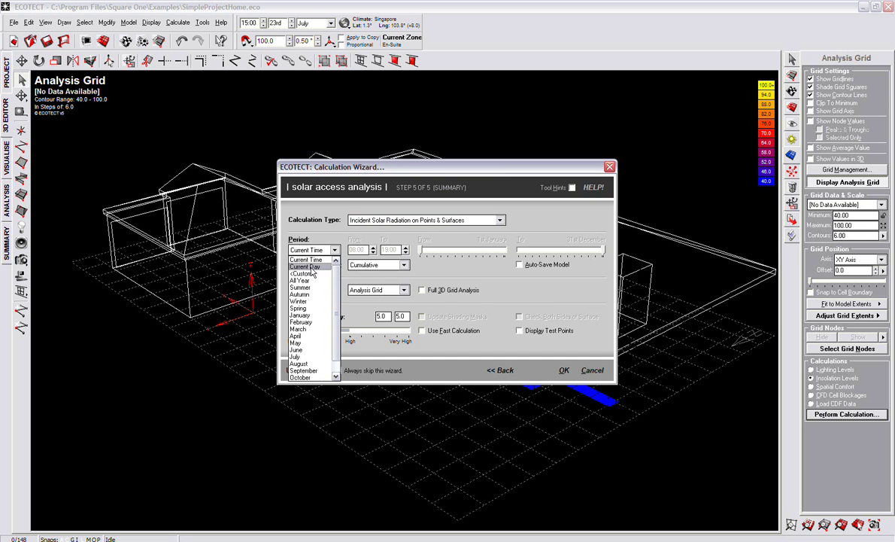
left_click(310, 319)
left_click_drag(422, 250, 434, 253)
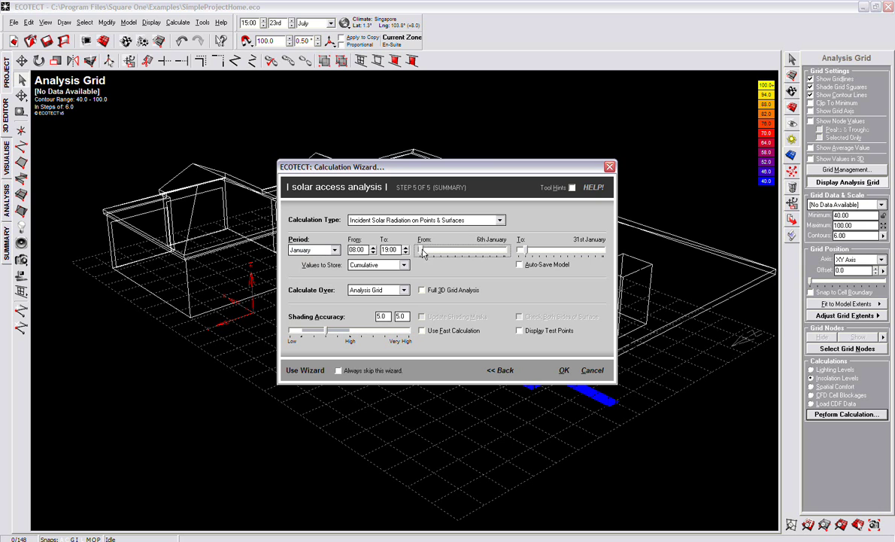
left_click(565, 370)
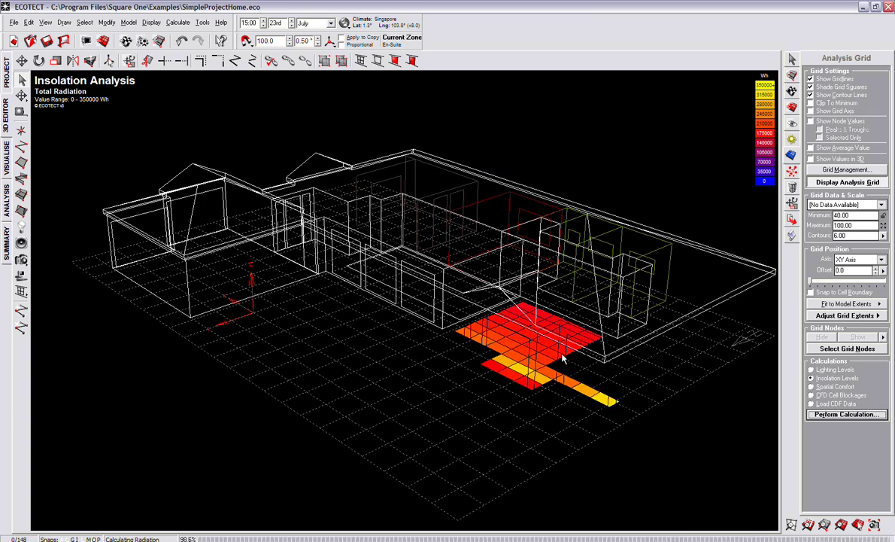
Turn off Show Gridlines so the insolation results appear as smooth colour shading
scroll(483, 334, "up", 3)
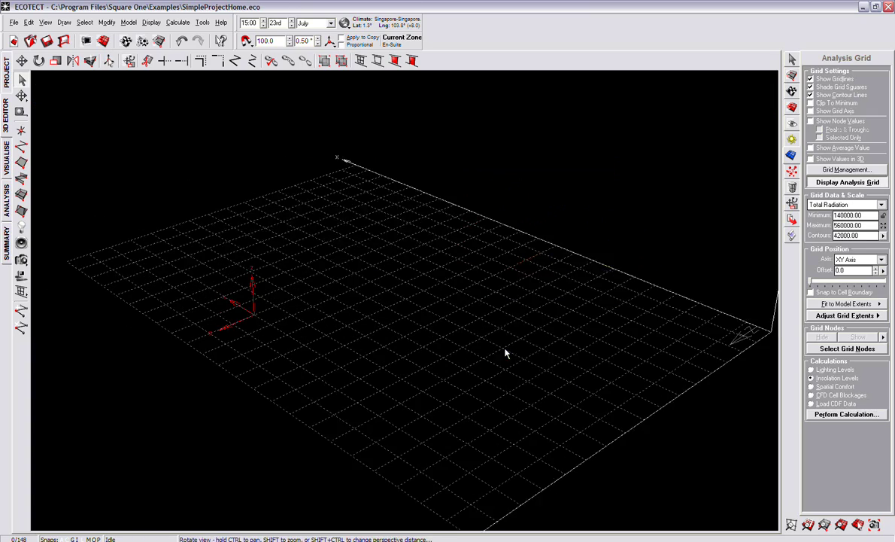
right_click_drag(484, 333, 685, 342)
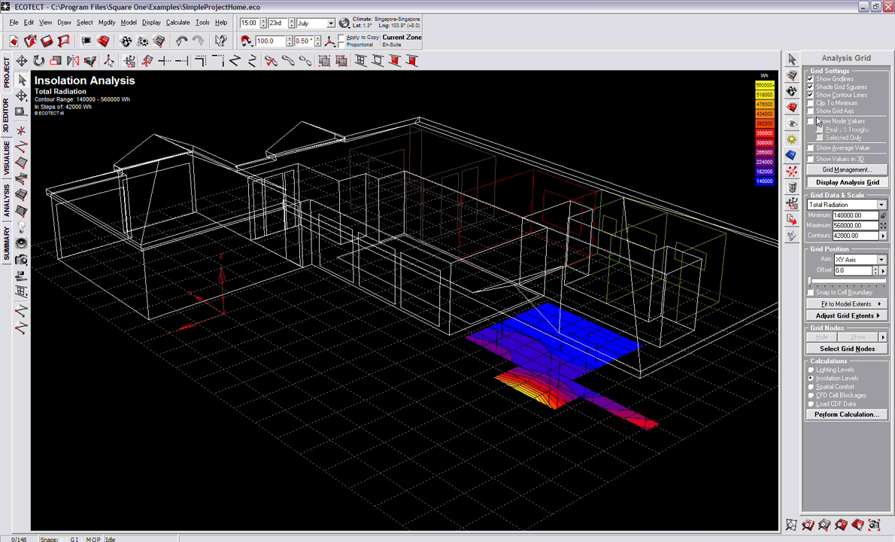
left_click(811, 87)
left_click(810, 81)
Orbit around the building to inspect the shaded insolation grid from several sides
right_click_drag(460, 390, 457, 388)
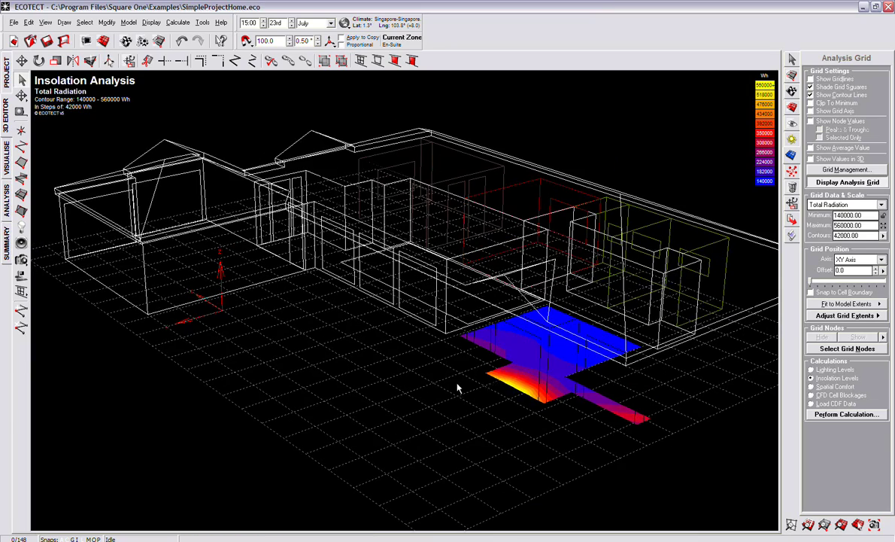
mouse_move(454, 439)
right_mouse_down()
mouse_move(448, 407)
mouse_move(371, 427)
mouse_move(402, 443)
mouse_move(546, 446)
right_mouse_up()
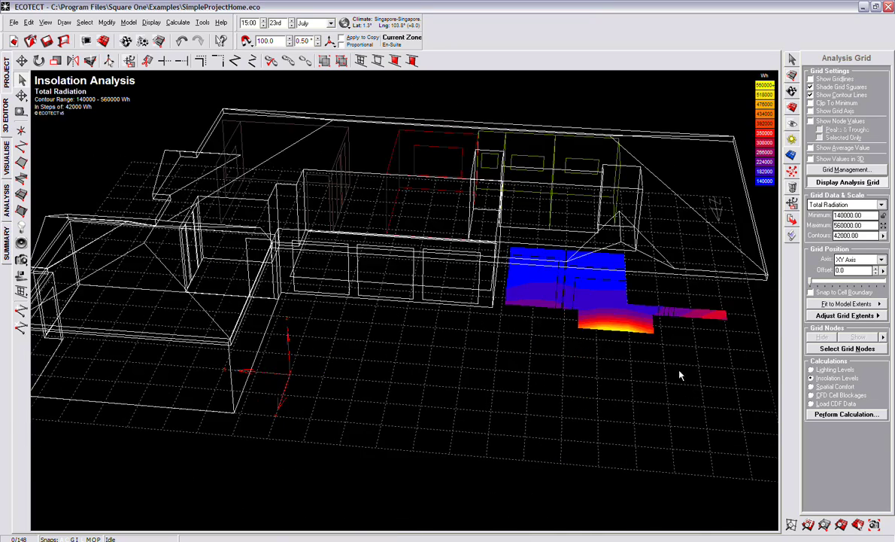
mouse_move(679, 374)
right_mouse_down()
mouse_move(633, 362)
mouse_move(646, 386)
mouse_move(561, 407)
right_mouse_up()
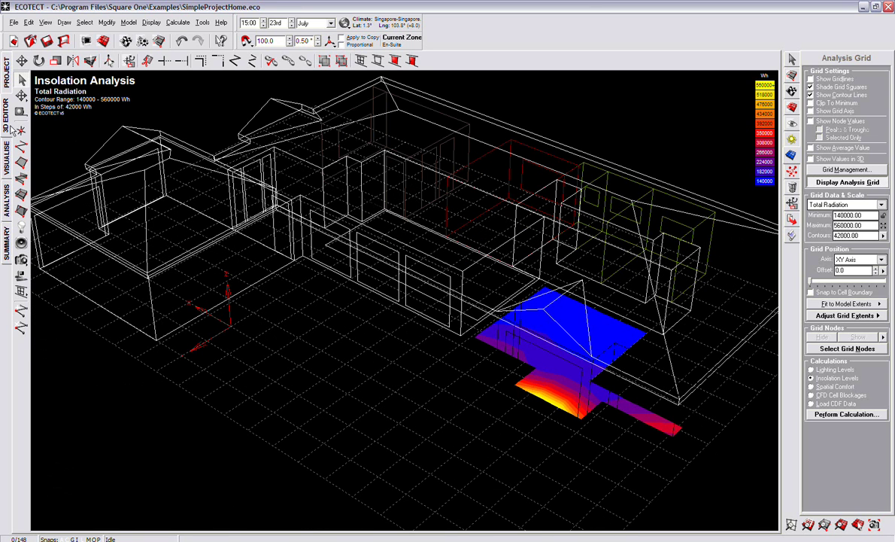
left_click(528, 344)
right_click_drag(493, 331, 481, 346)
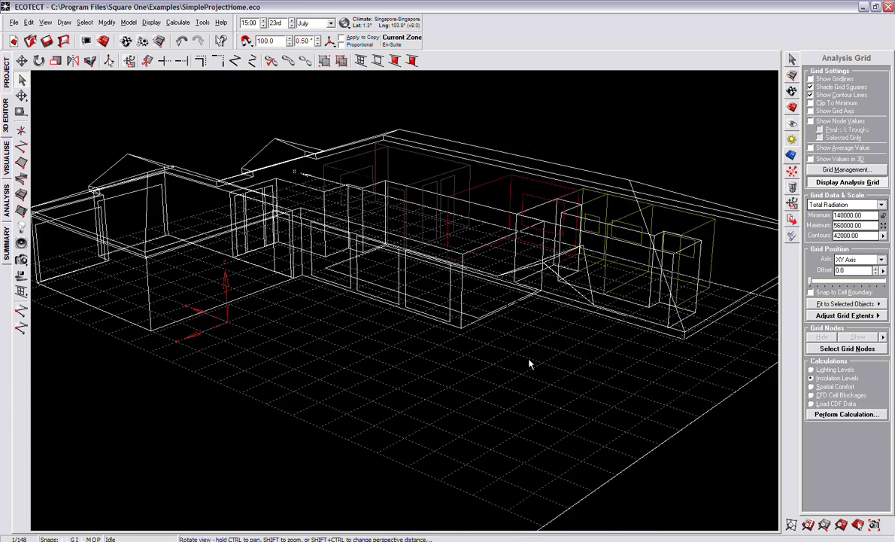
right_click_drag(583, 369, 588, 368)
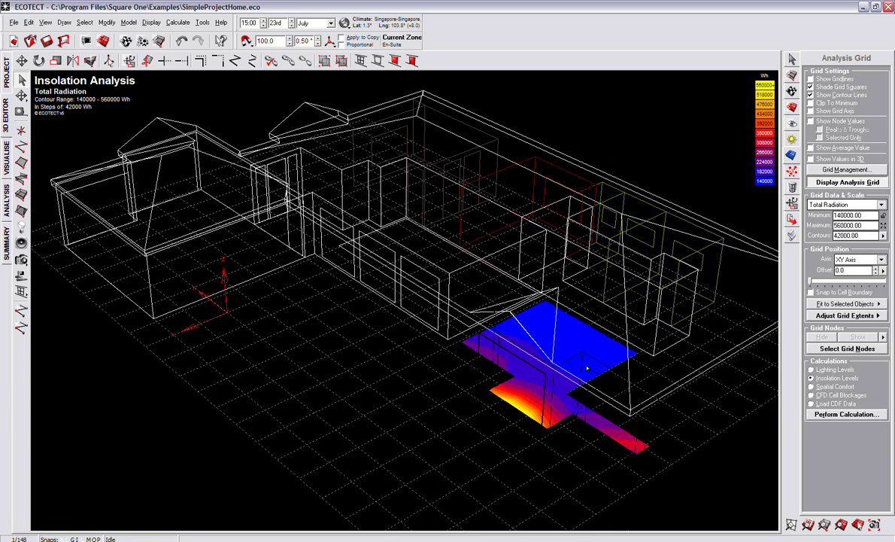
right_click_drag(454, 346, 307, 327)
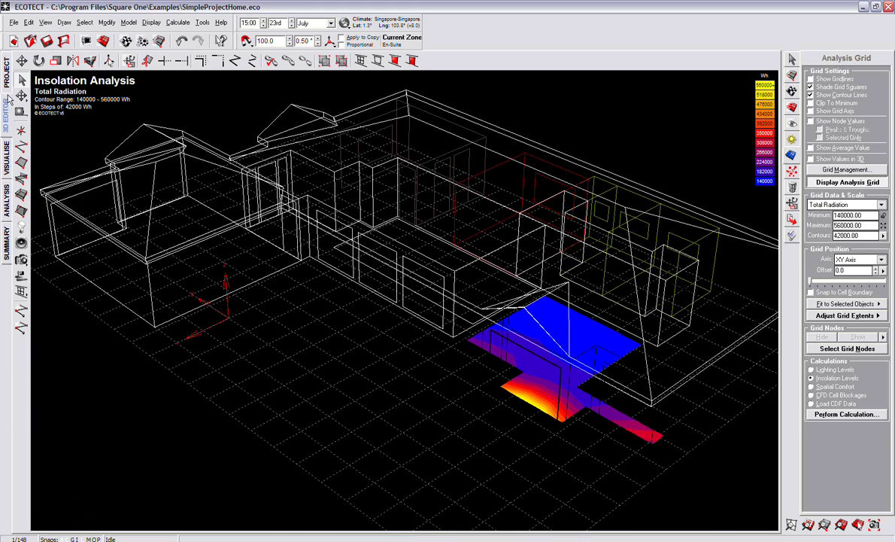
right_click_drag(293, 267, 273, 238)
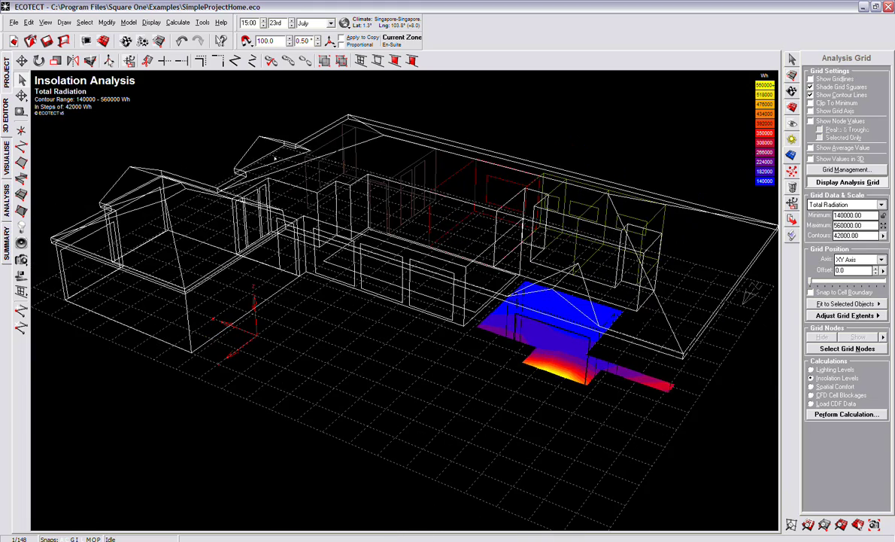
mouse_move(276, 158)
right_mouse_down()
mouse_move(344, 167)
mouse_move(340, 173)
right_mouse_up()
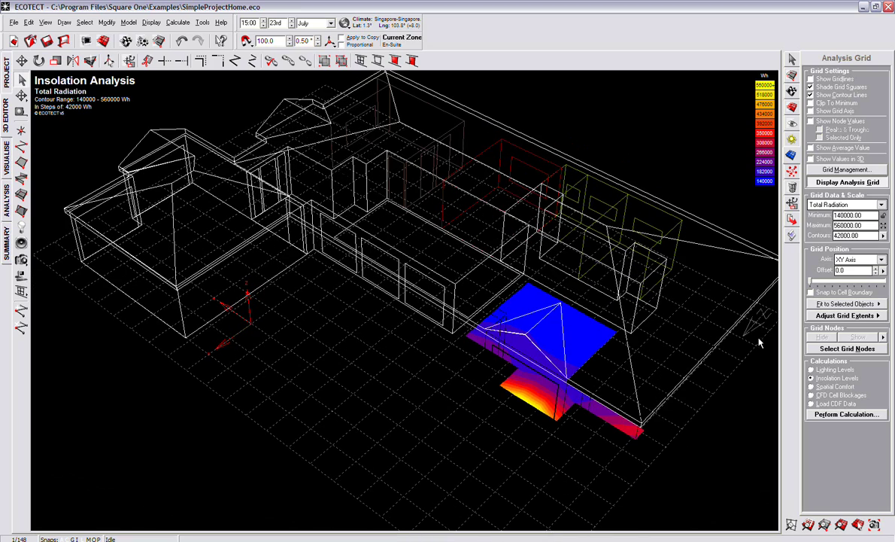
right_click_drag(526, 415, 513, 386)
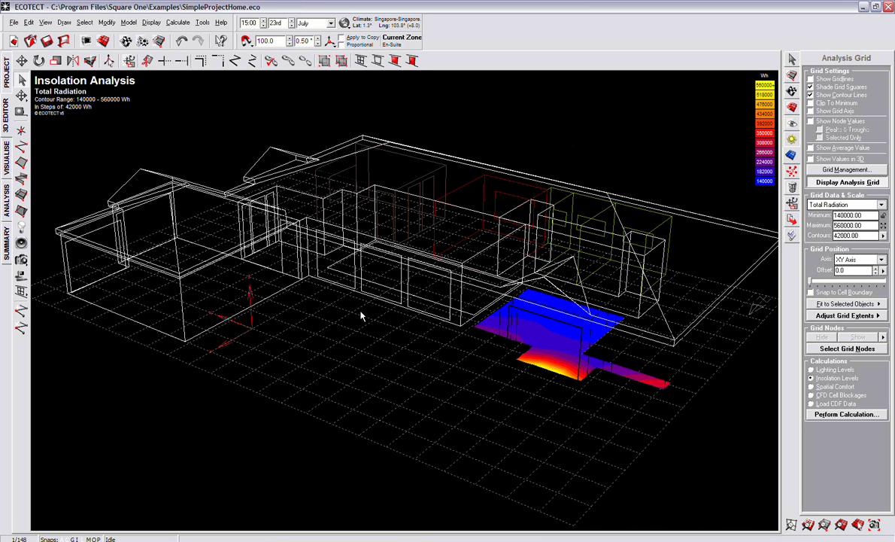
Browse the Visualise side panels, then display the hourly temperature graph for all visible zones
left_click(8, 147)
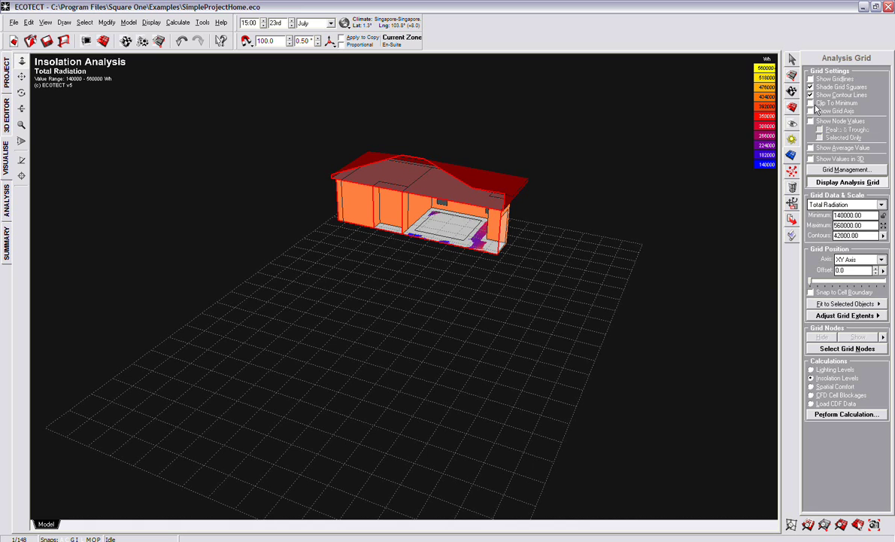
left_click(791, 76)
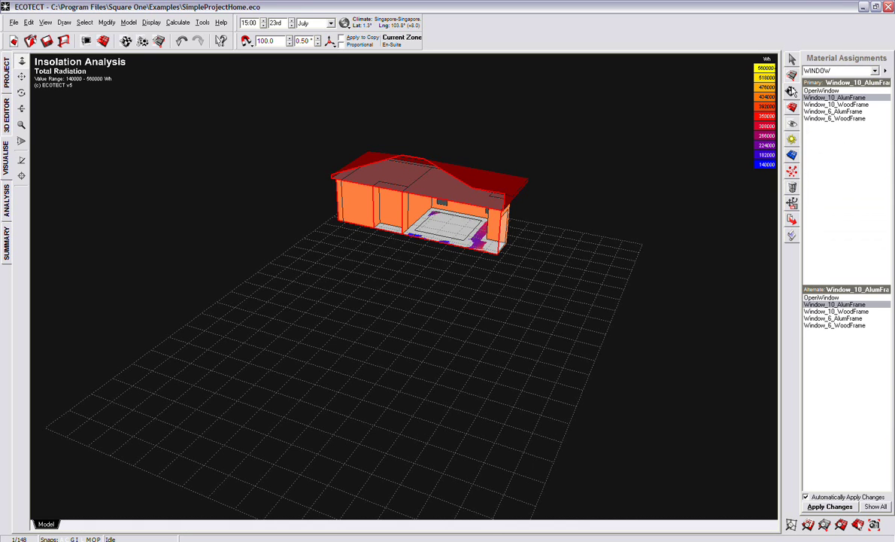
left_click(791, 109)
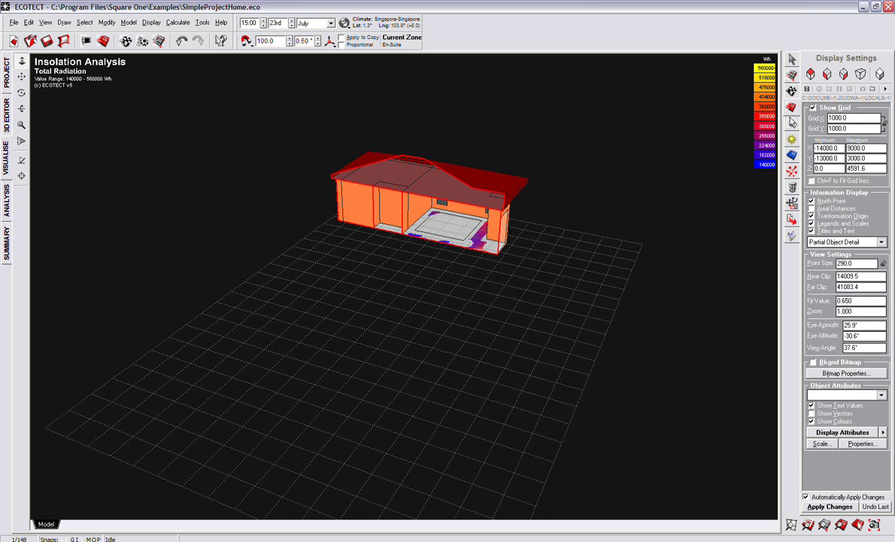
left_click(791, 124)
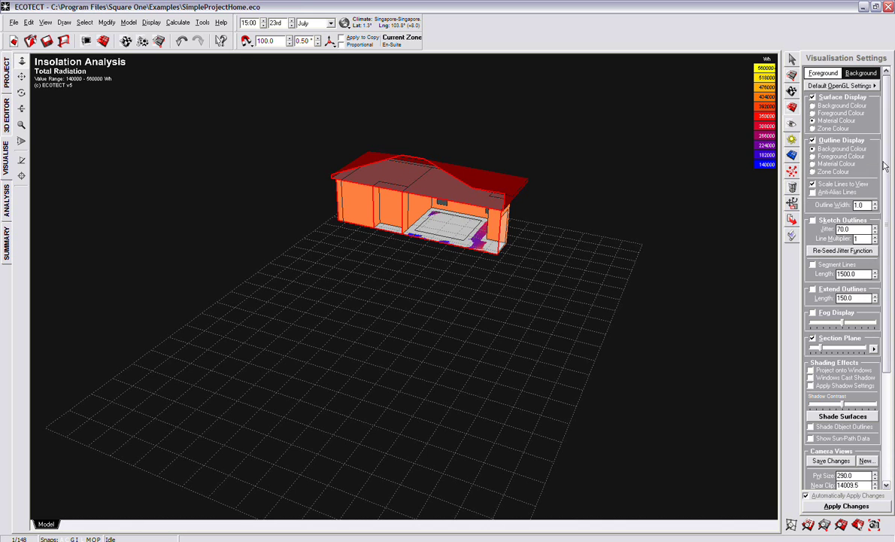
left_click(792, 59)
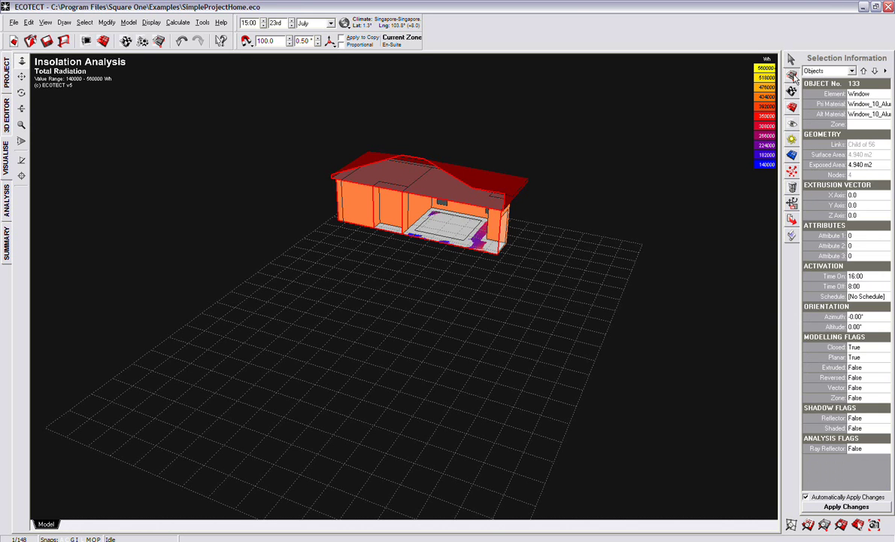
left_click(792, 75)
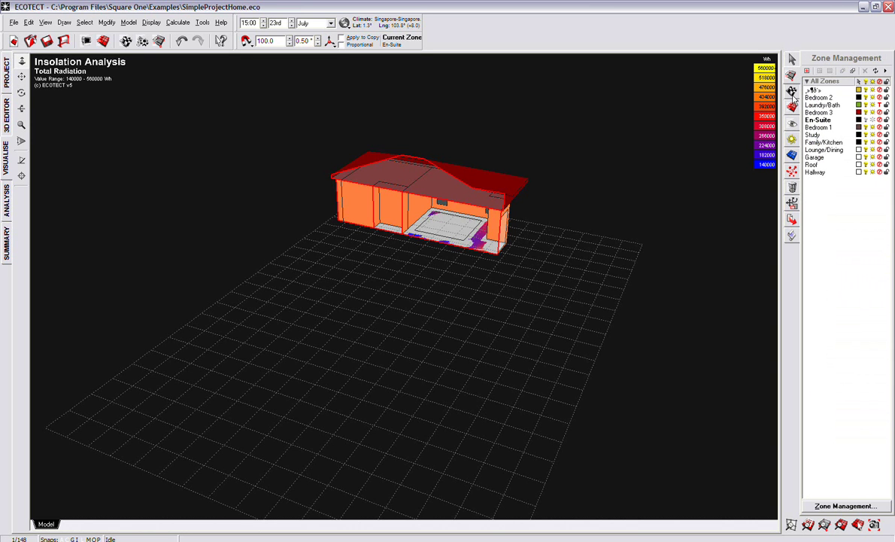
left_click(7, 197)
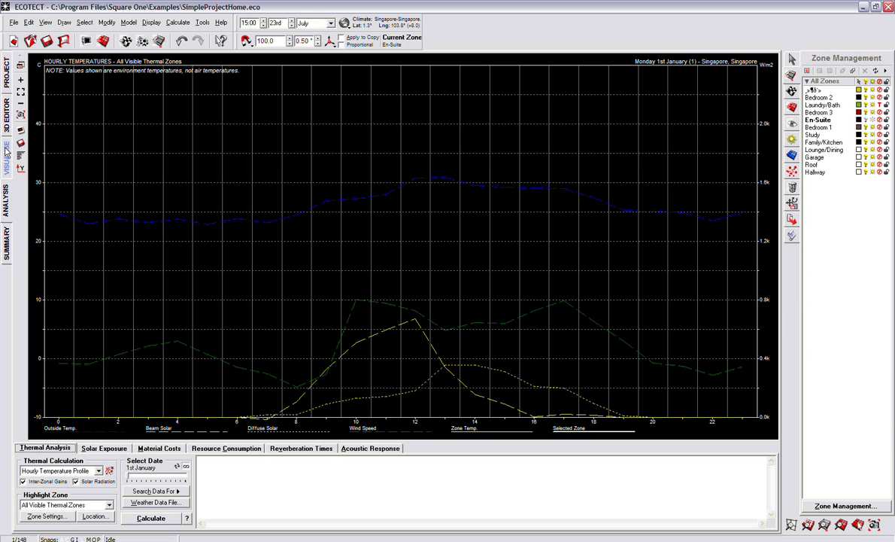
Return to the radiation-coloured 3D house and show its Visualisation Settings panel
key("ctrl+Tab")
key("ctrl+Tab")
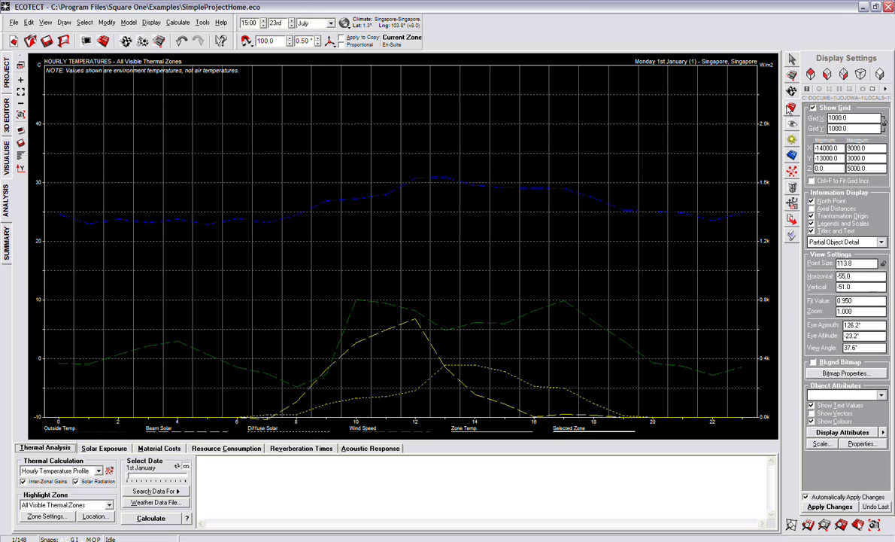
left_click(6, 147)
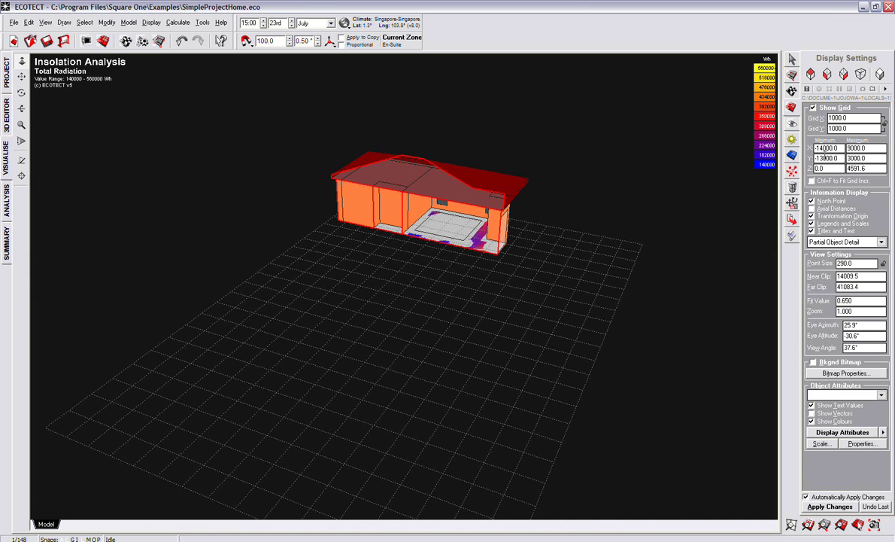
left_click(795, 125)
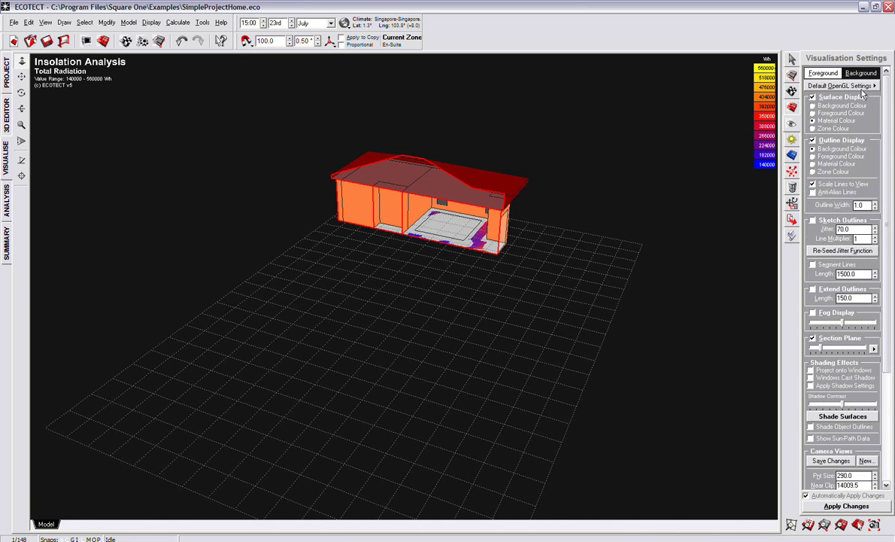
Cycle through the right toolbar panels, ending on the shadow and sun-path settings
left_click(793, 110)
left_click(791, 91)
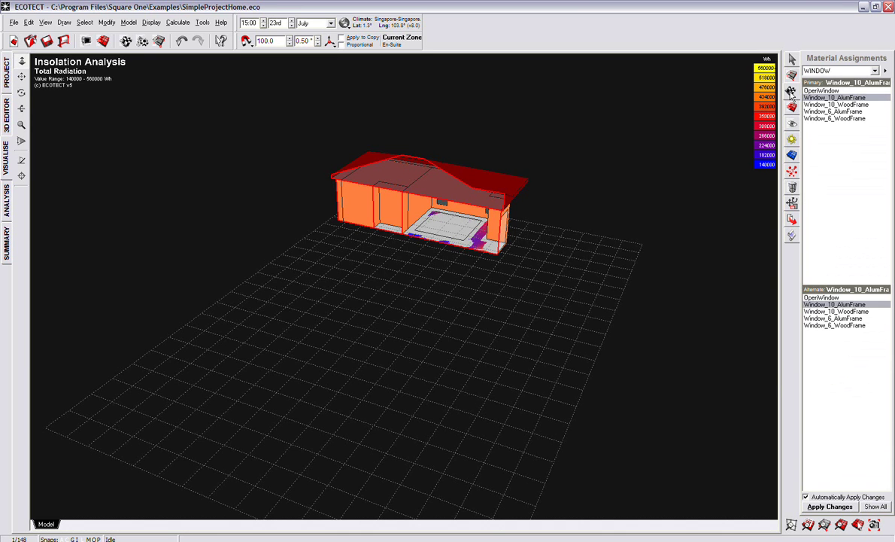
left_click(790, 77)
left_click(791, 59)
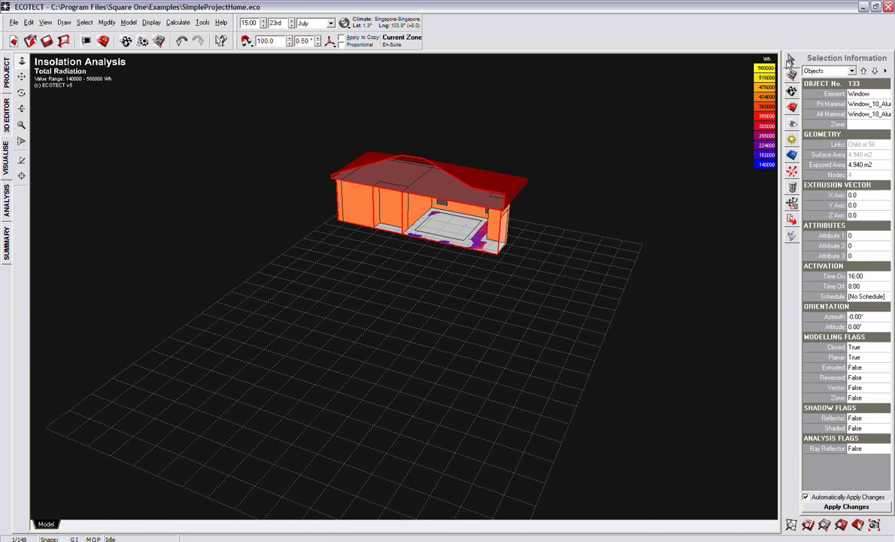
left_click(790, 75)
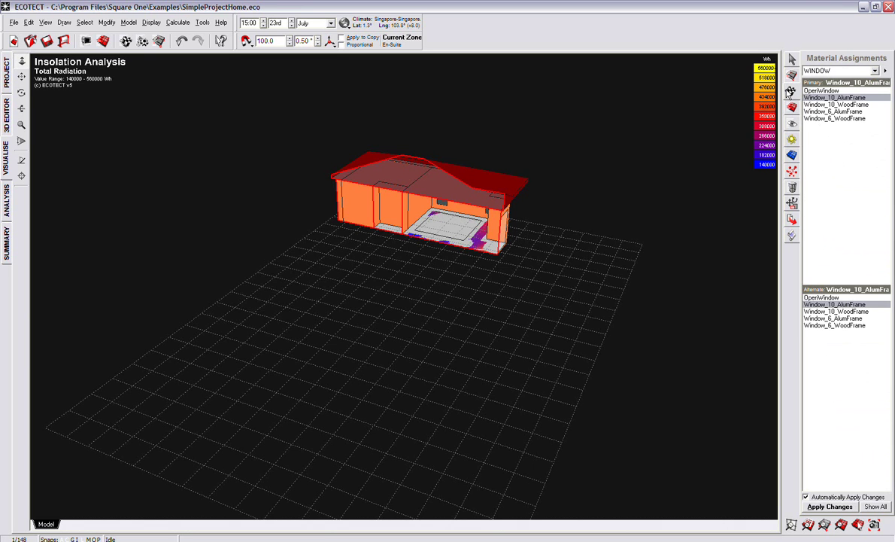
left_click(790, 108)
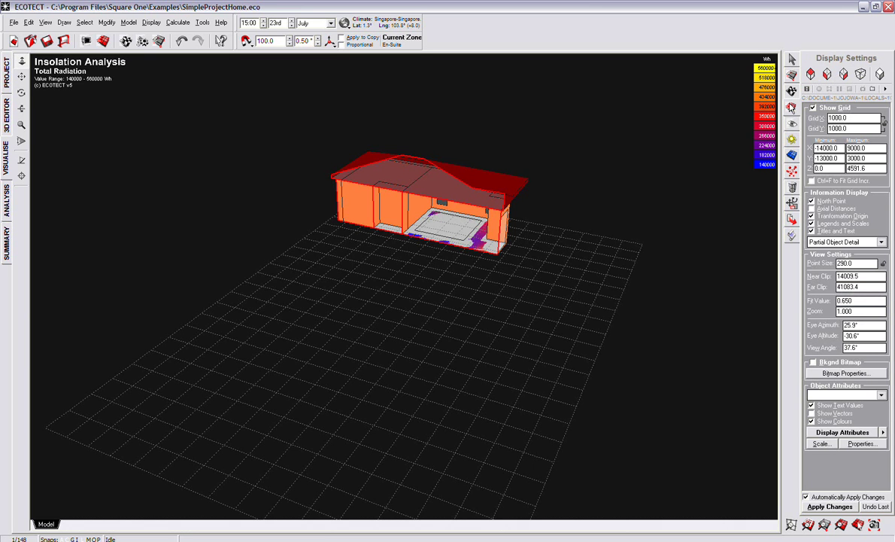
left_click(791, 122)
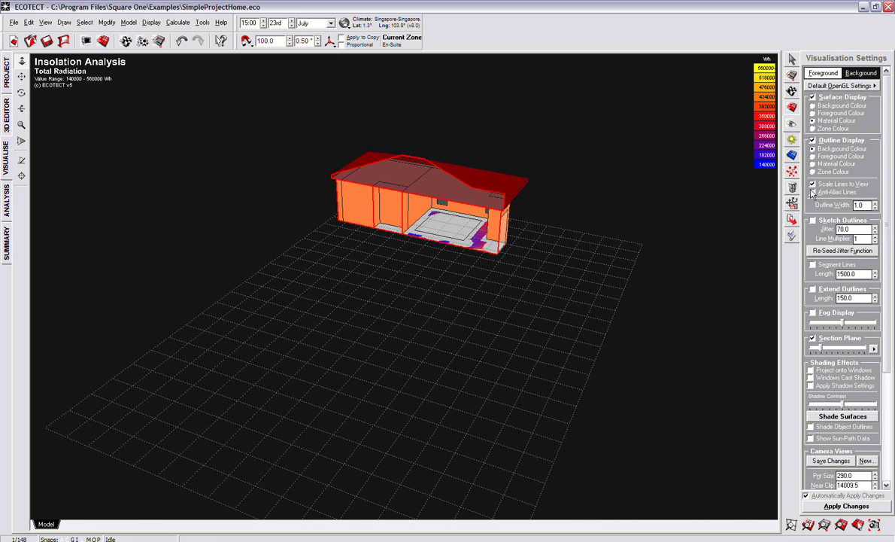
left_click(791, 140)
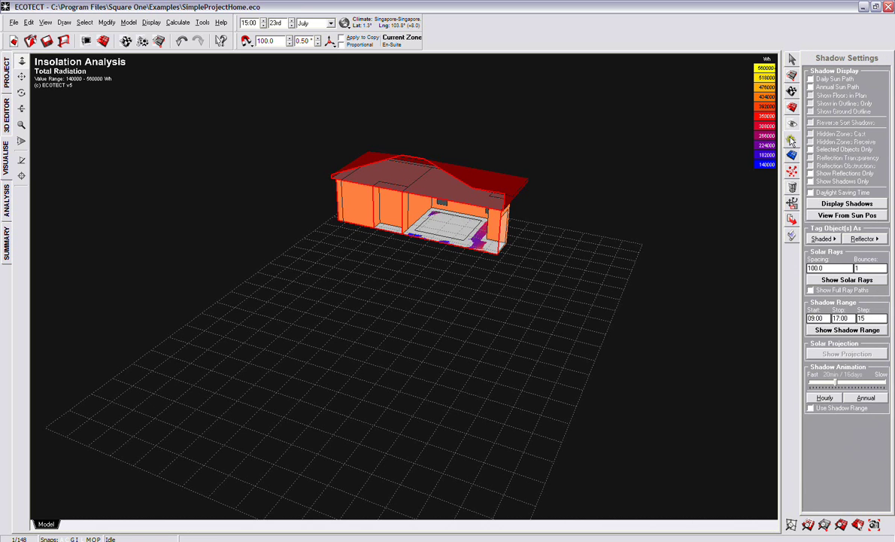
left_click(810, 78)
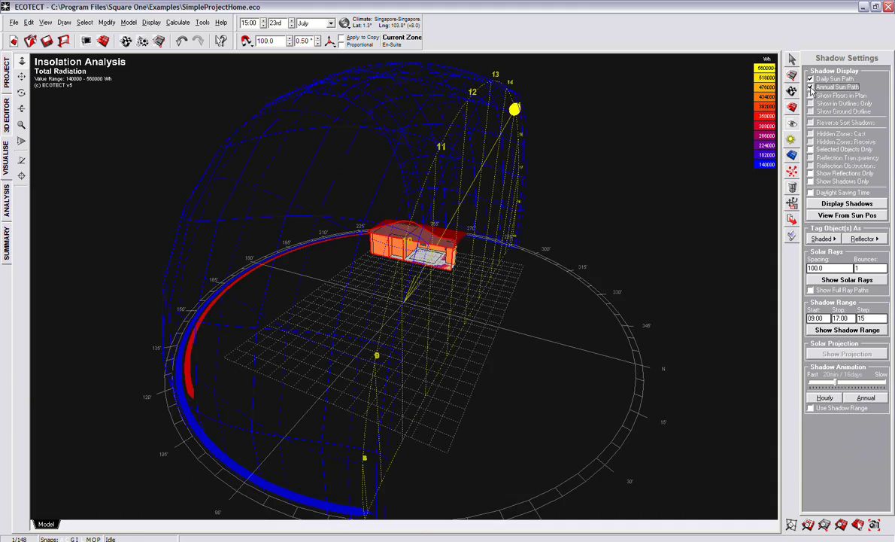
mouse_move(475, 306)
right_mouse_down()
mouse_move(382, 318)
mouse_move(541, 313)
mouse_move(425, 293)
right_mouse_up()
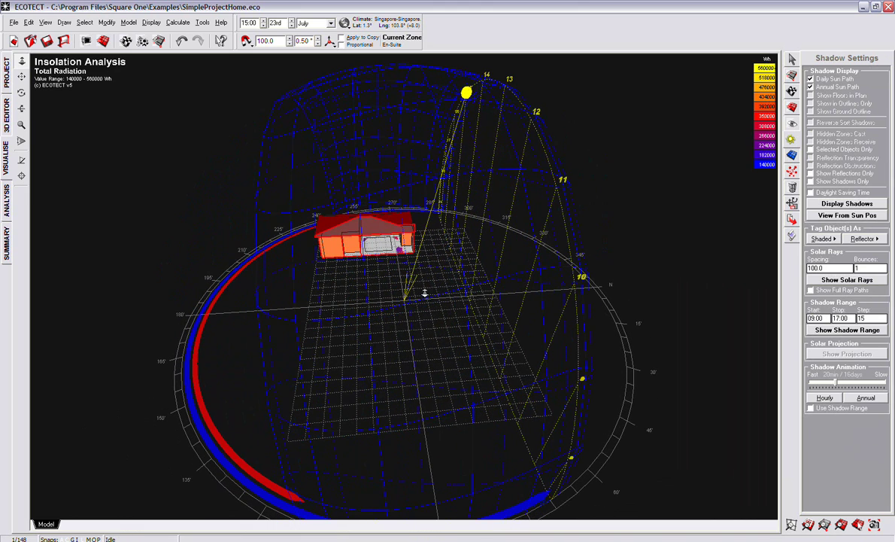
mouse_move(502, 124)
left_mouse_down()
mouse_move(414, 202)
mouse_move(476, 89)
mouse_move(436, 212)
mouse_move(509, 316)
mouse_move(499, 439)
mouse_move(551, 217)
mouse_move(399, 79)
mouse_move(431, 68)
mouse_move(488, 300)
mouse_move(500, 160)
left_mouse_up()
mouse_move(500, 159)
middle_mouse_down()
mouse_move(527, 342)
mouse_move(410, 335)
mouse_move(294, 207)
middle_mouse_up()
mouse_move(316, 151)
left_mouse_down()
mouse_move(539, 130)
mouse_move(645, 301)
mouse_move(648, 332)
mouse_move(636, 340)
mouse_move(436, 90)
mouse_move(189, 245)
mouse_move(197, 394)
mouse_move(665, 110)
mouse_move(698, 344)
left_mouse_up()
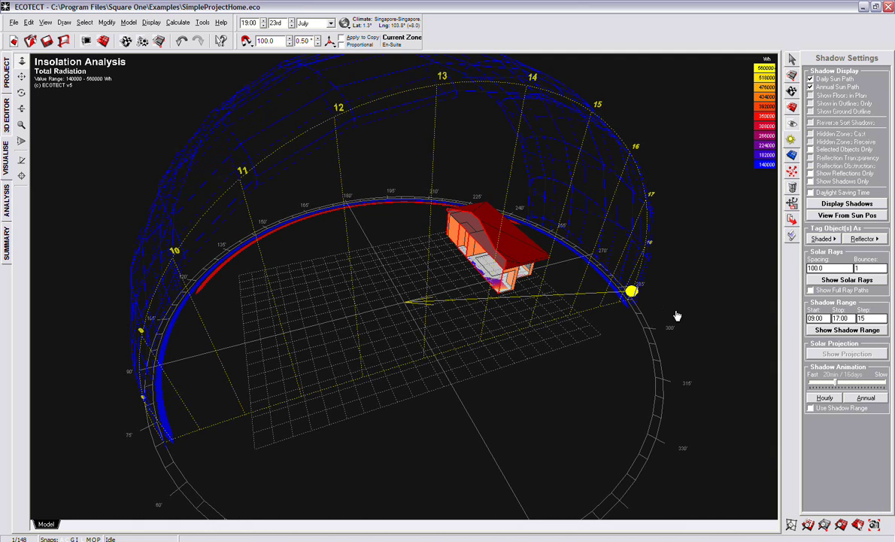
mouse_move(677, 315)
left_mouse_down()
mouse_move(474, 118)
mouse_move(182, 455)
left_mouse_up()
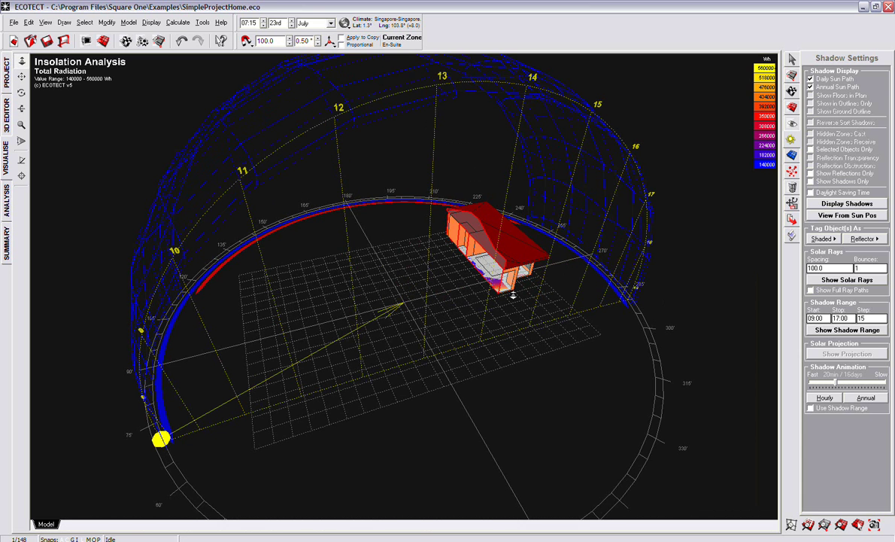
right_click_drag(500, 295, 135, 126)
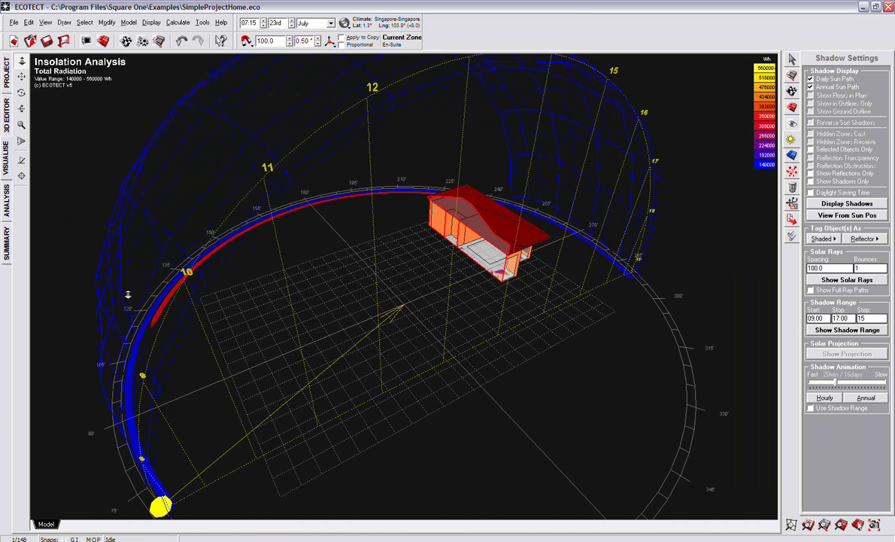
In the 3D Editor, start a new shading object and unlock the current zone
left_click(6, 114)
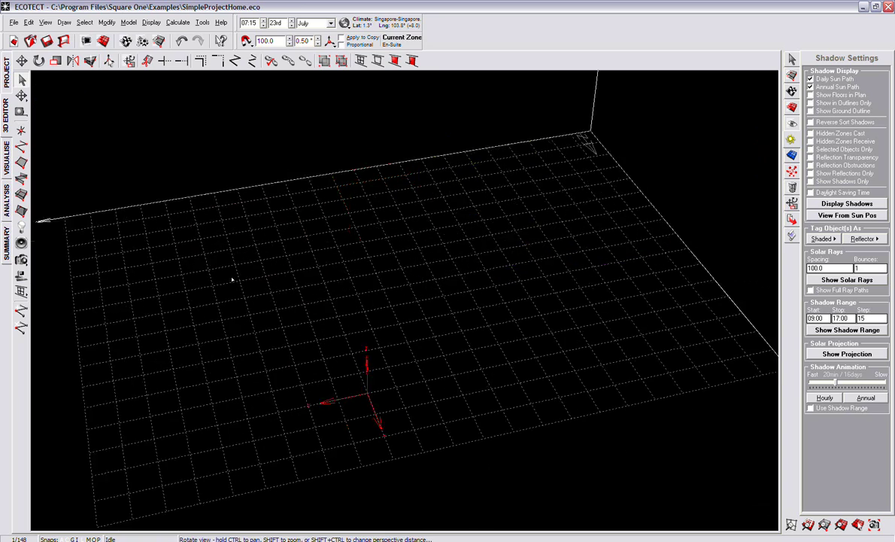
scroll(624, 224, "up", 2)
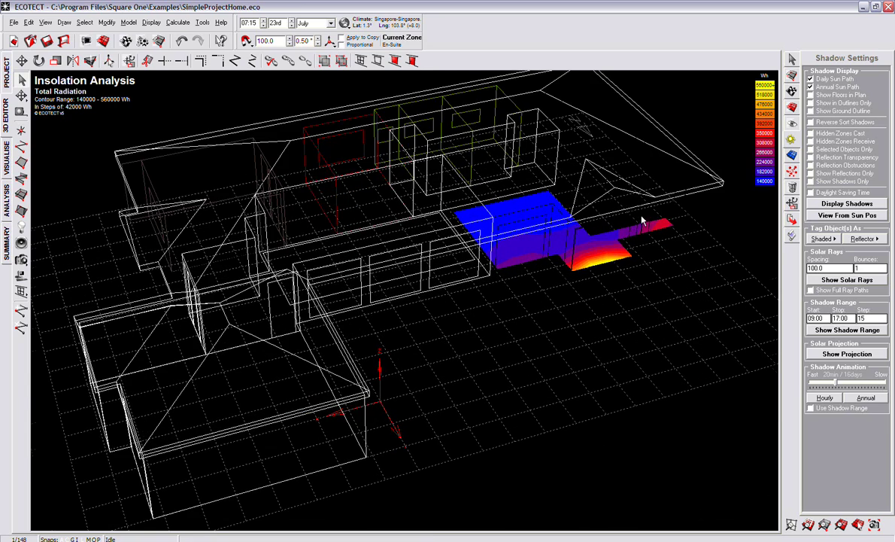
left_click(23, 164)
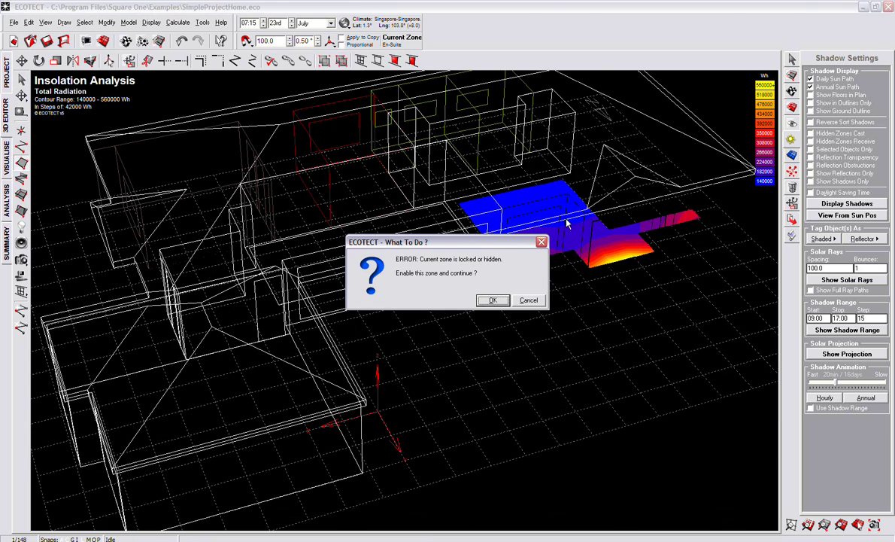
left_click(493, 301)
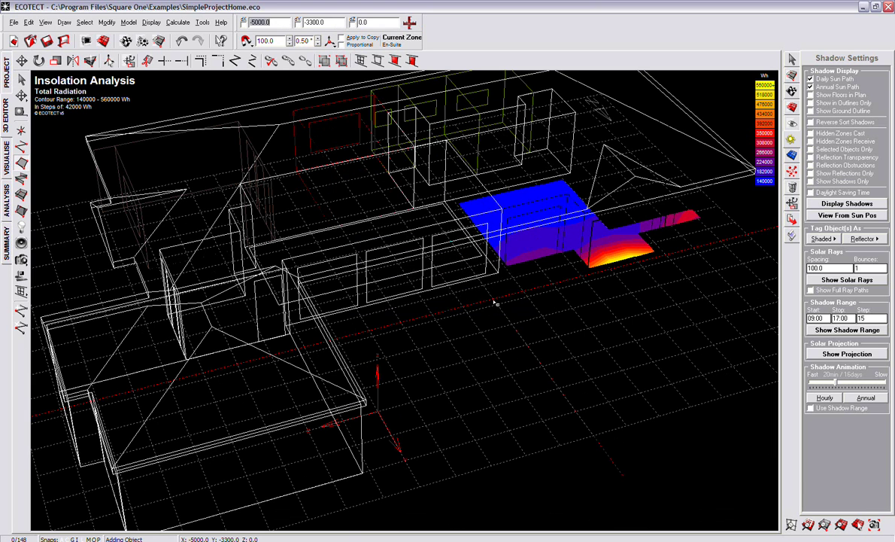
Place the shade's nodes outside the room, one 400 units from the last, and inspect it
left_click(601, 234)
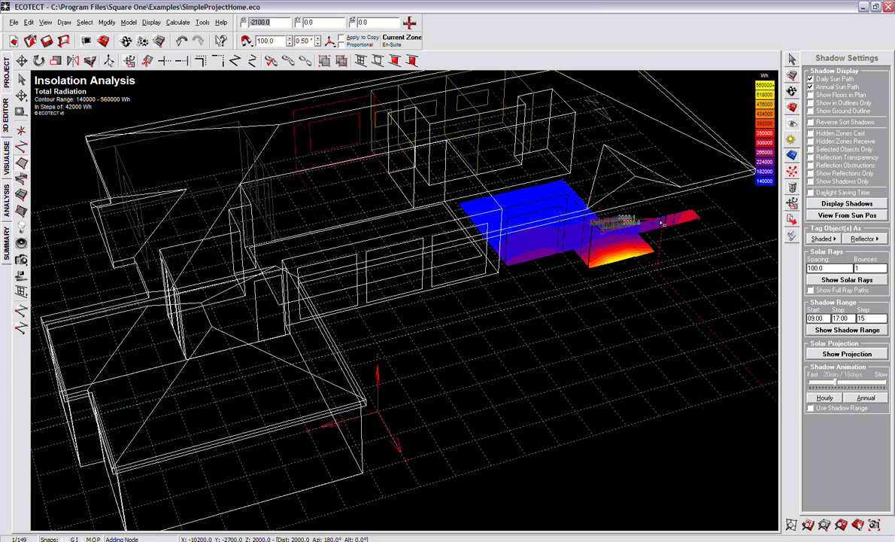
scroll(670, 216, "up", 2)
scroll(669, 216, "up", 2)
scroll(529, 216, "up", 3)
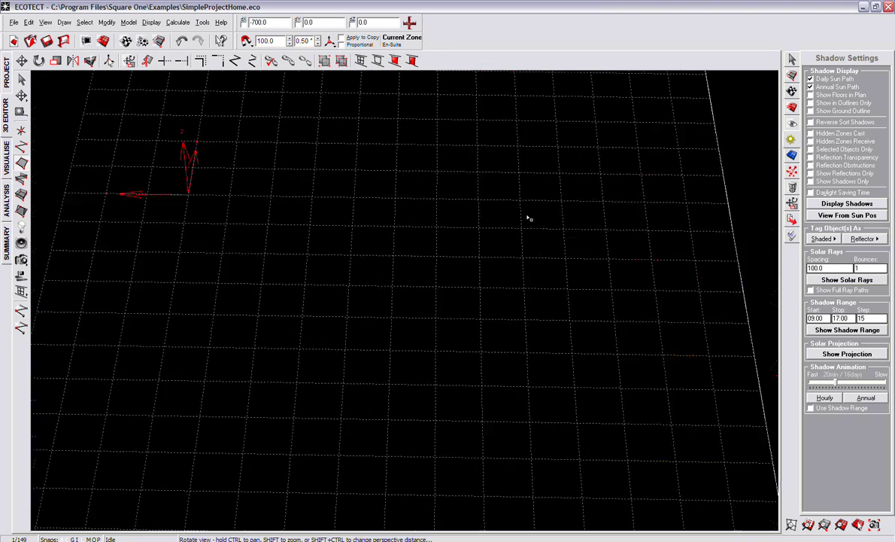
scroll(689, 226, "down", 4)
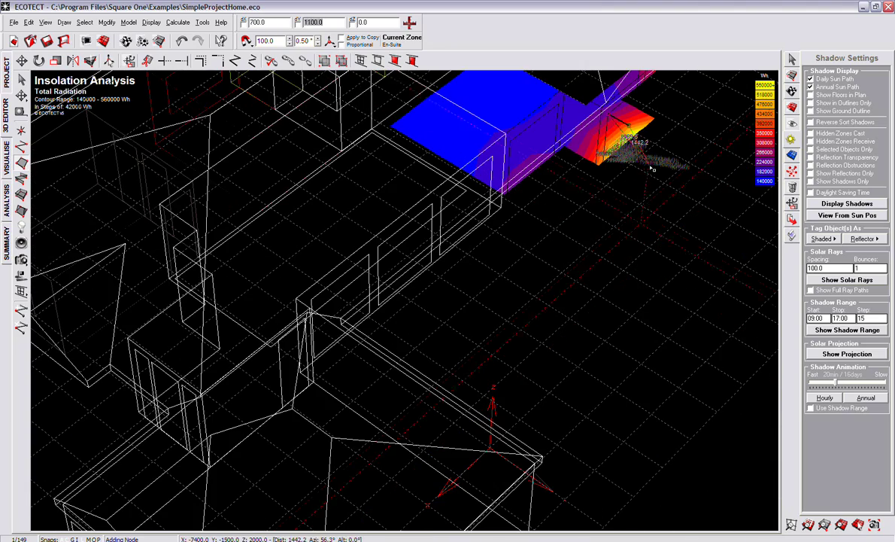
key("Escape")
scroll(664, 133, "up", 3)
scroll(521, 184, "down", 3)
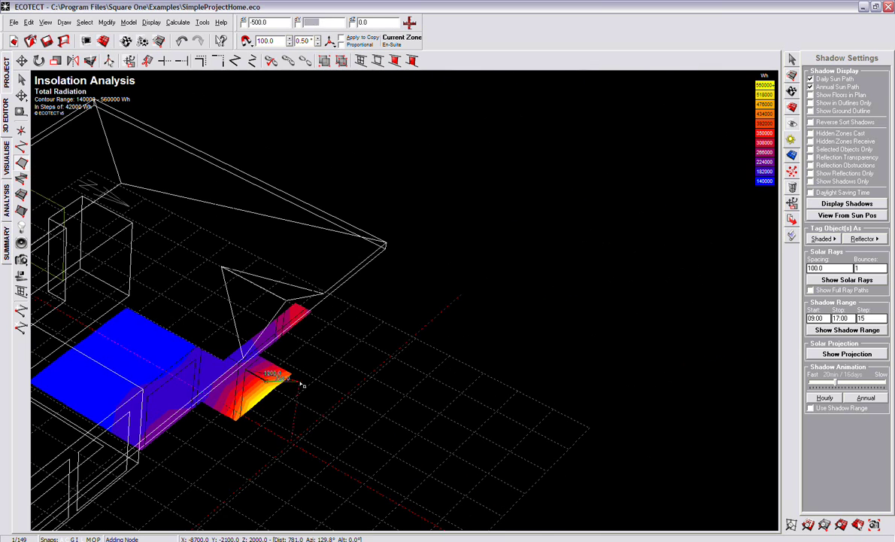
left_click(325, 327)
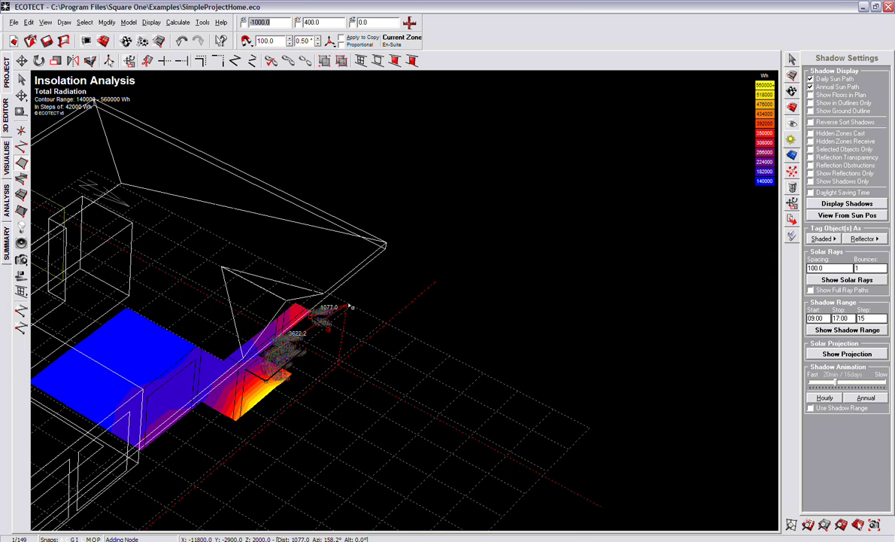
key("Escape")
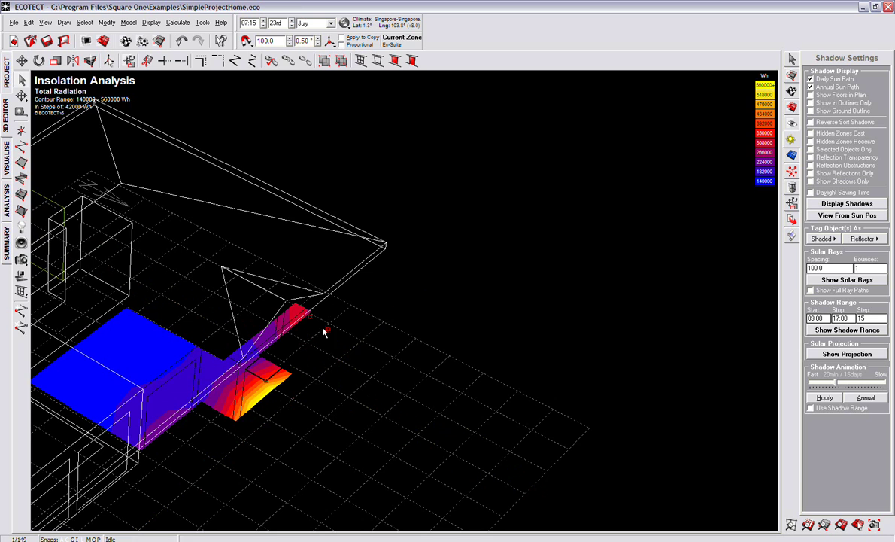
right_click_drag(323, 332, 344, 331)
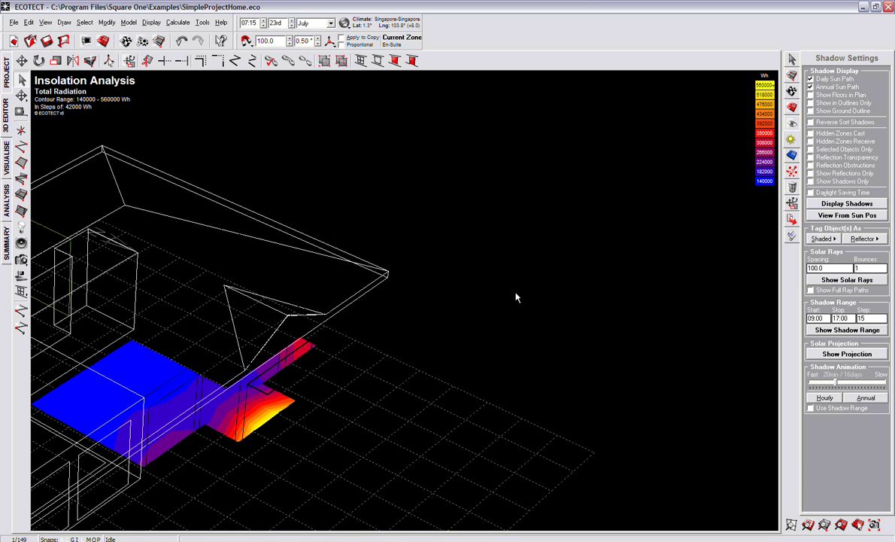
Leave the temperature graph for the 3D Editor and open the Analysis Grid settings
left_click(11, 202)
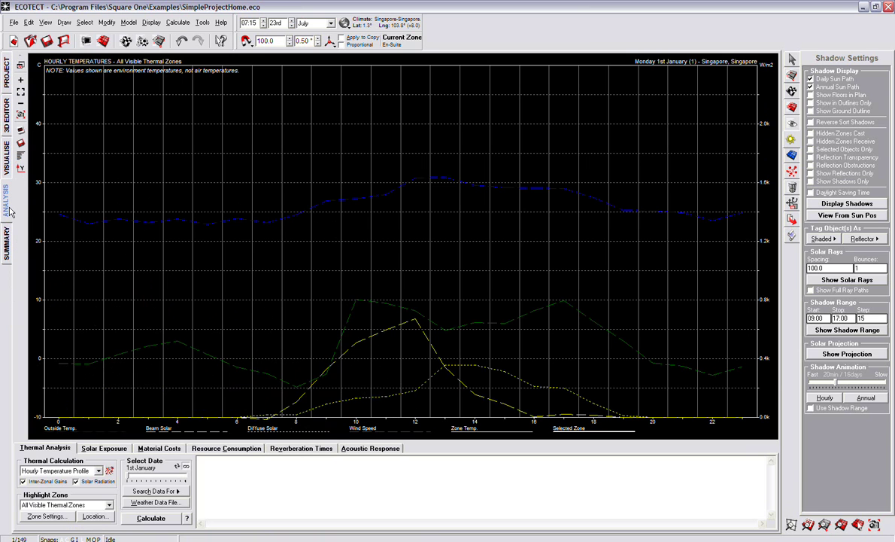
left_click(6, 154)
left_click(6, 120)
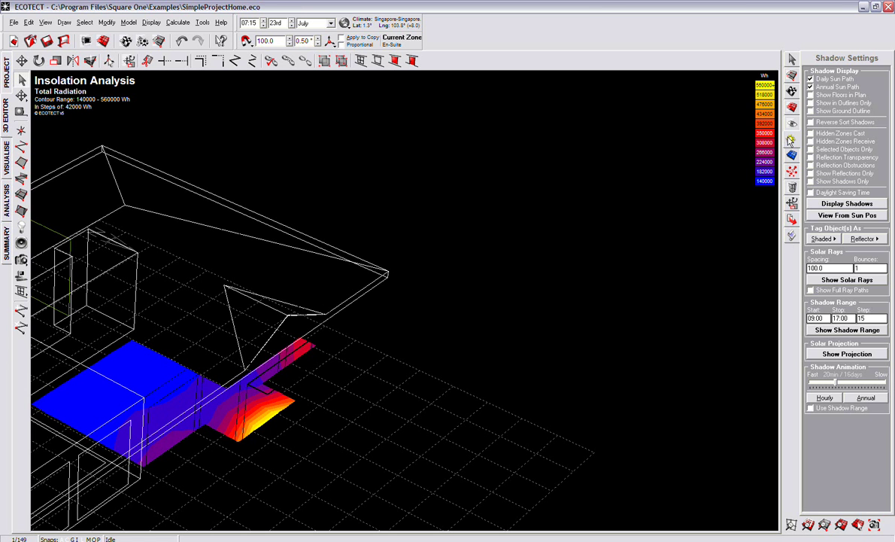
left_click(791, 154)
Recalculate insolation for the current date and time over the analysis grid with detailed shading
left_click(816, 416)
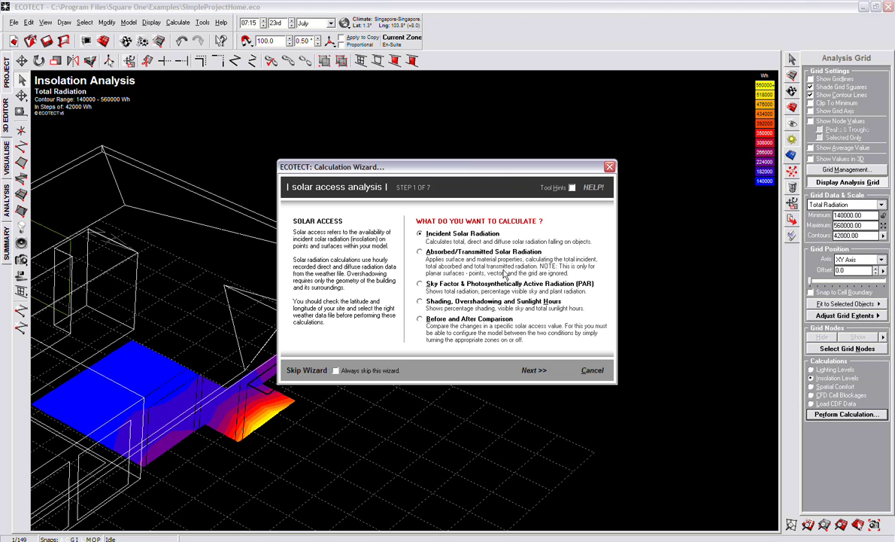
left_click(531, 370)
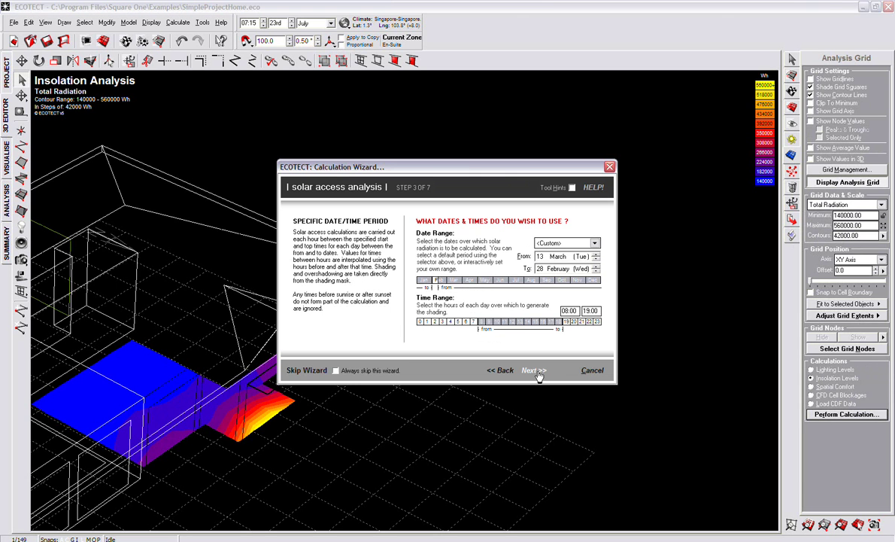
left_click(498, 370)
left_click(470, 235)
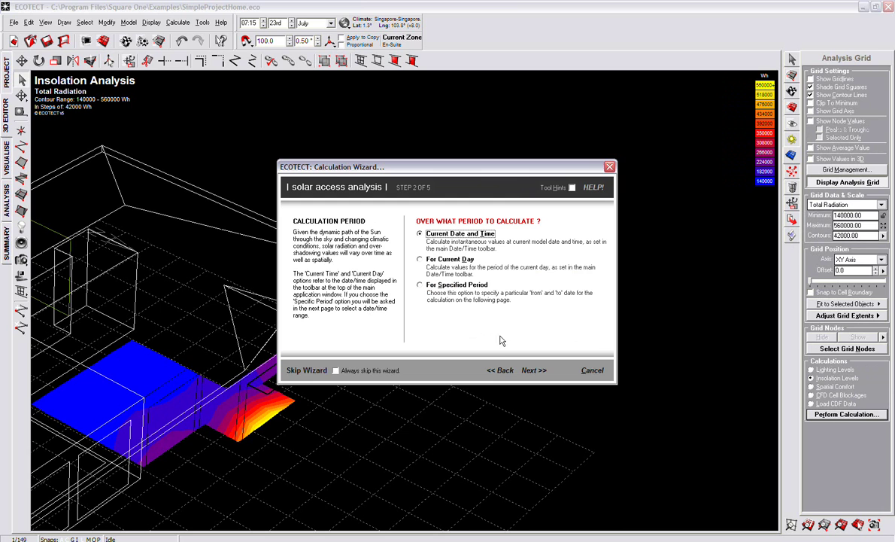
left_click(538, 371)
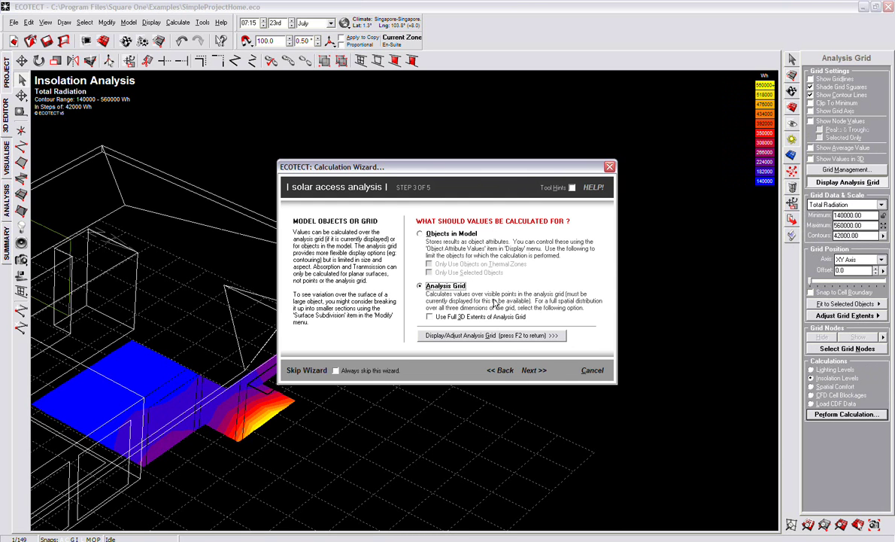
left_click(540, 370)
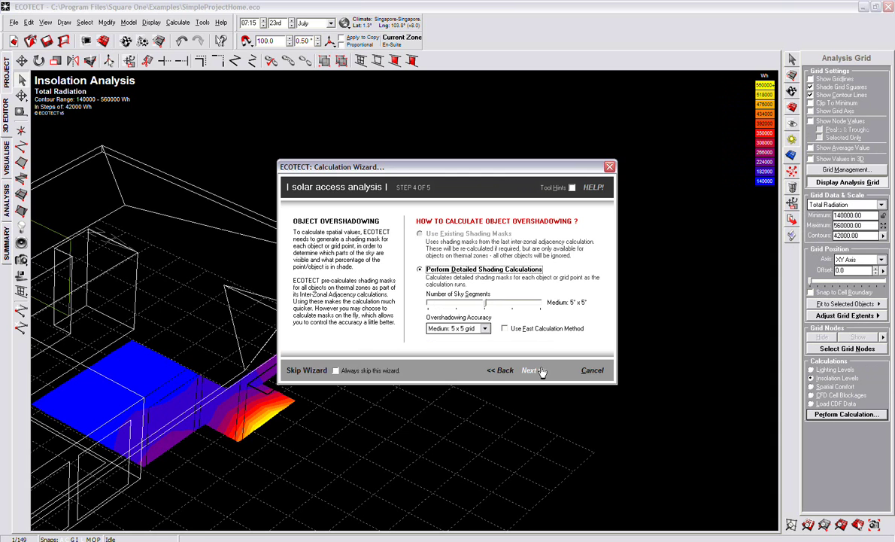
left_click(540, 371)
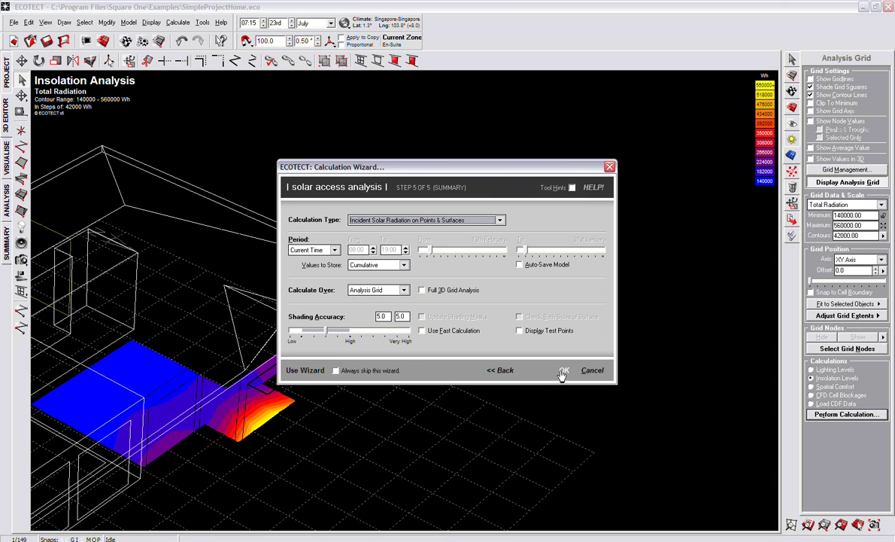
left_click(563, 370)
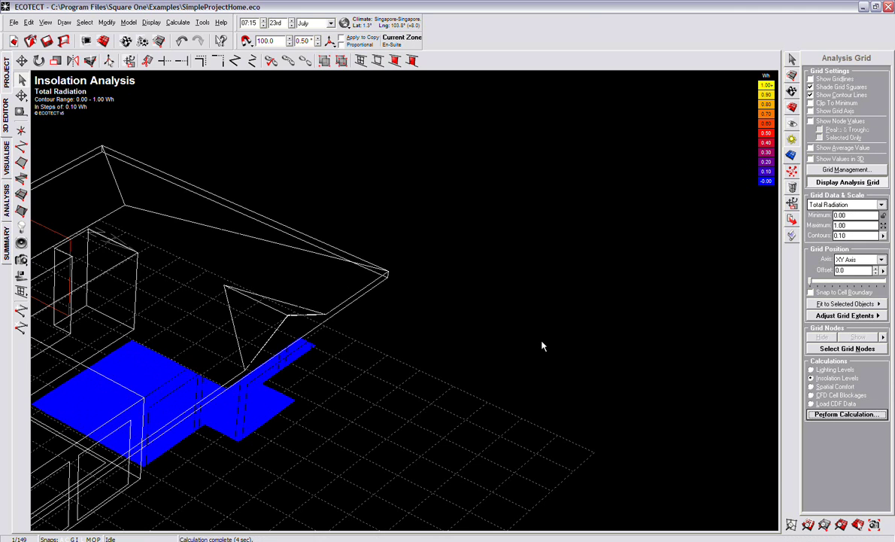
scroll(423, 316, "down", 3)
scroll(414, 335, "down", 2)
scroll(413, 336, "down", 2)
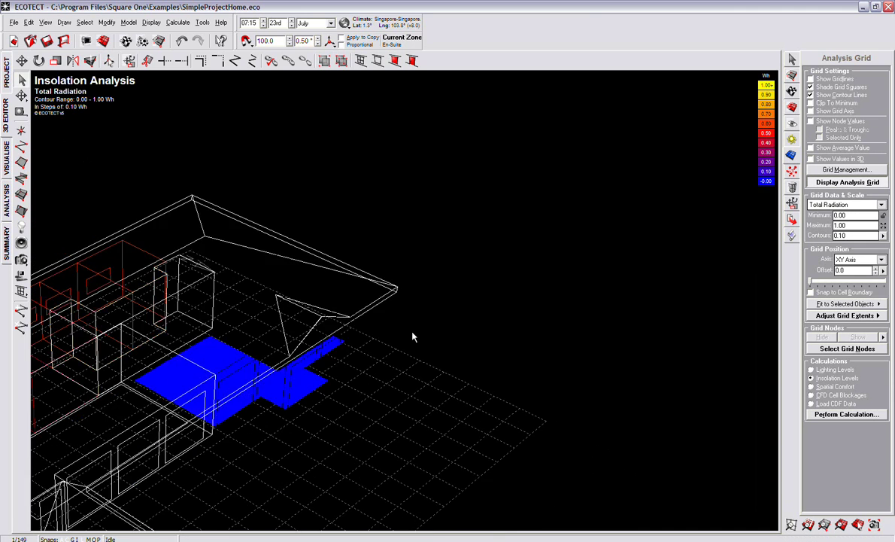
scroll(412, 336, "down", 2)
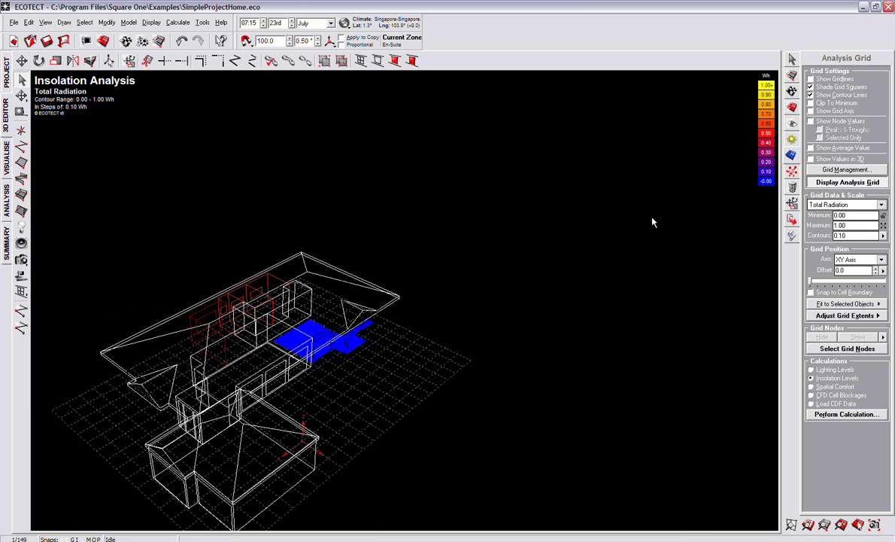
scroll(339, 345, "up", 1)
scroll(339, 345, "up", 2)
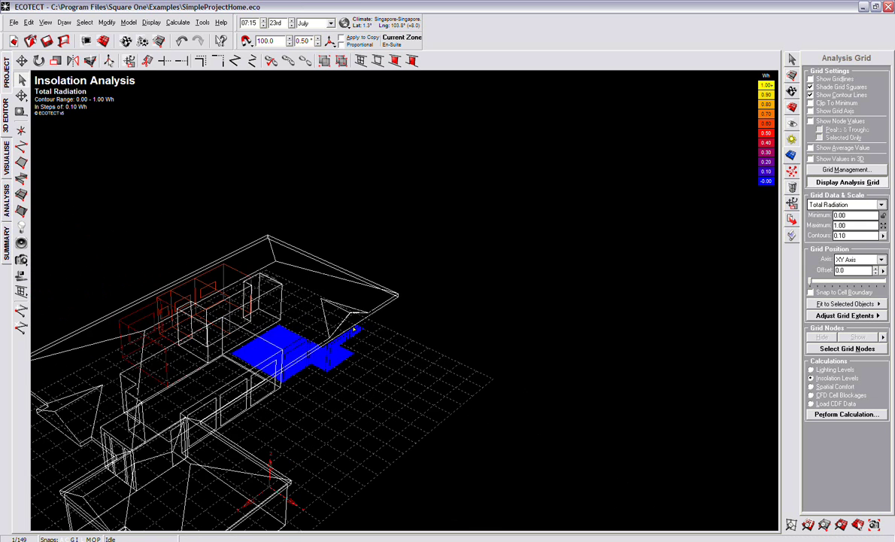
scroll(339, 345, "up", 2)
scroll(339, 345, "down", 2)
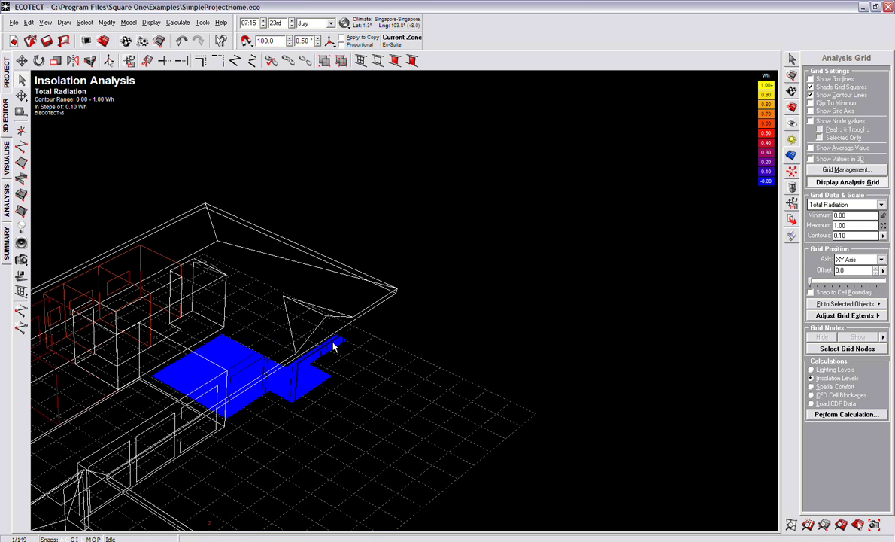
left_click(389, 343)
mouse_move(427, 333)
right_mouse_down()
mouse_move(428, 309)
mouse_move(368, 393)
mouse_move(285, 443)
mouse_move(274, 435)
right_mouse_up()
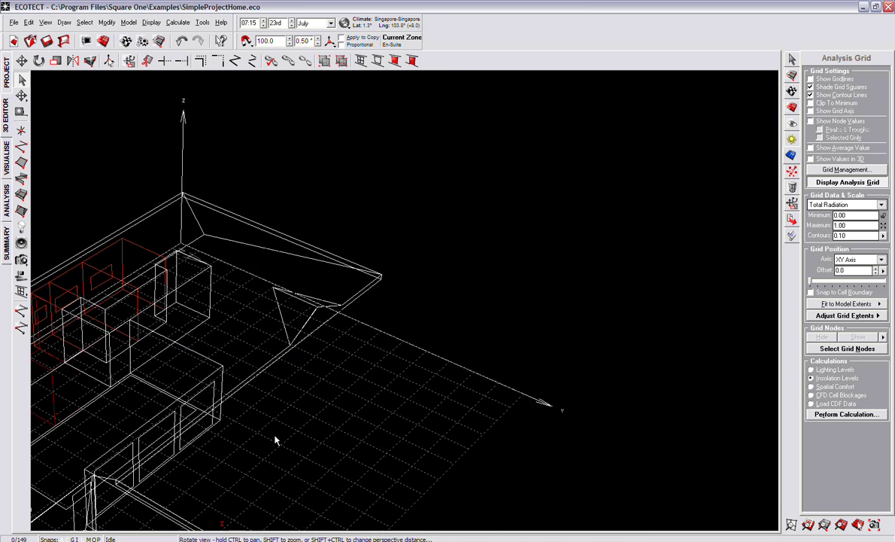
Drag the sun along the Singapore sun path to 14:30 on 23 July and orbit
left_click(6, 151)
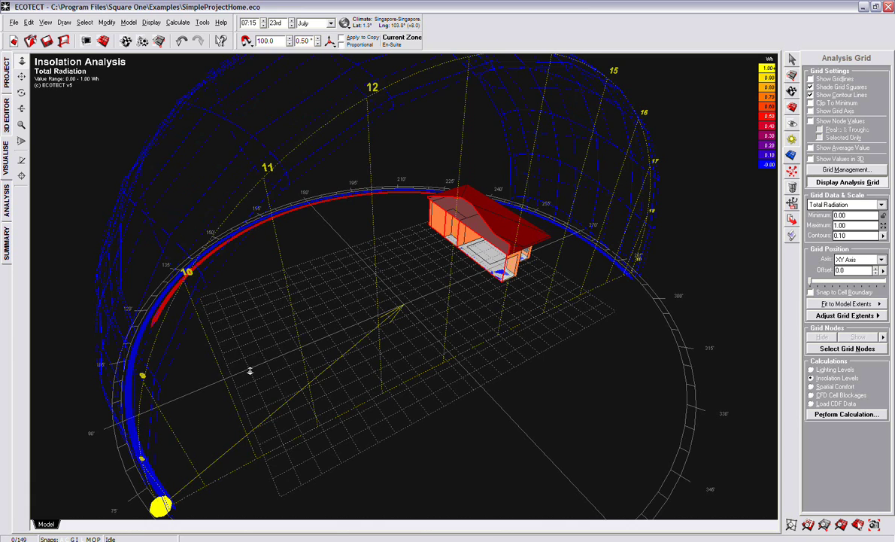
right_click_drag(250, 371, 234, 347)
mouse_move(122, 455)
left_mouse_down()
mouse_move(129, 431)
mouse_move(296, 208)
mouse_move(526, 194)
mouse_move(613, 251)
mouse_move(322, 219)
mouse_move(305, 186)
mouse_move(424, 233)
mouse_move(371, 200)
mouse_move(509, 184)
left_mouse_up()
mouse_move(349, 316)
middle_mouse_down()
mouse_move(710, 319)
mouse_move(365, 338)
mouse_move(293, 322)
middle_mouse_up()
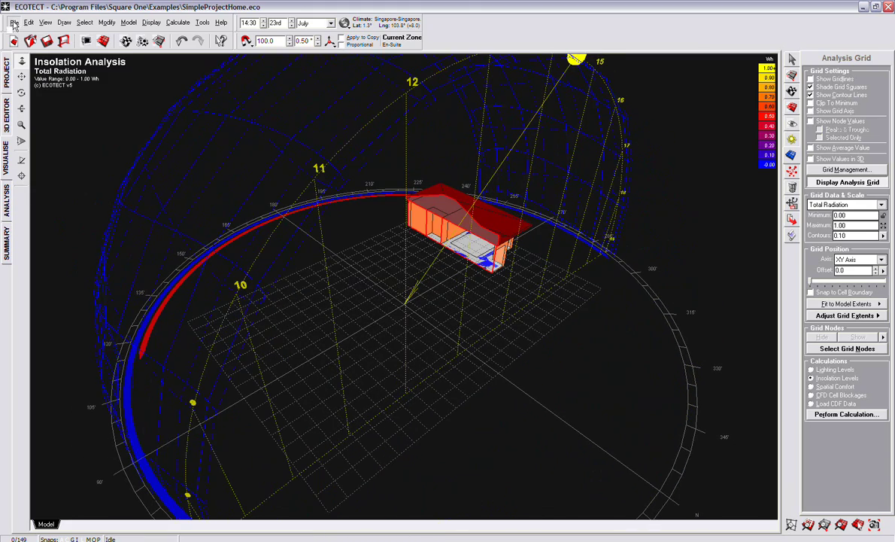